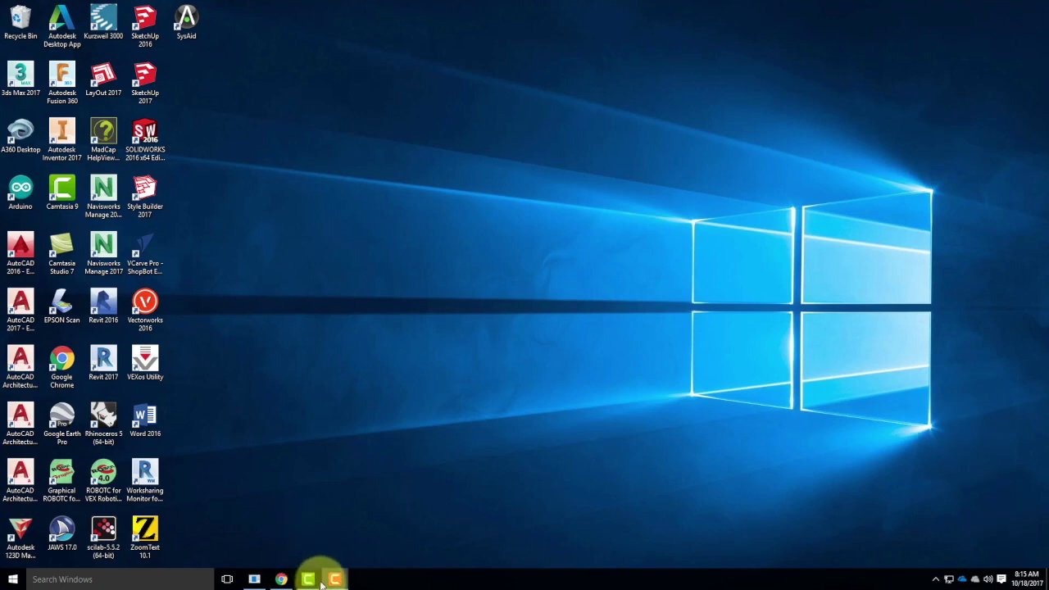
- Switch to Chrome and review the Exercise 119 and Assignment 105 pages, including their download sections
{"action": "left_click", "coordinate": [280, 579]}
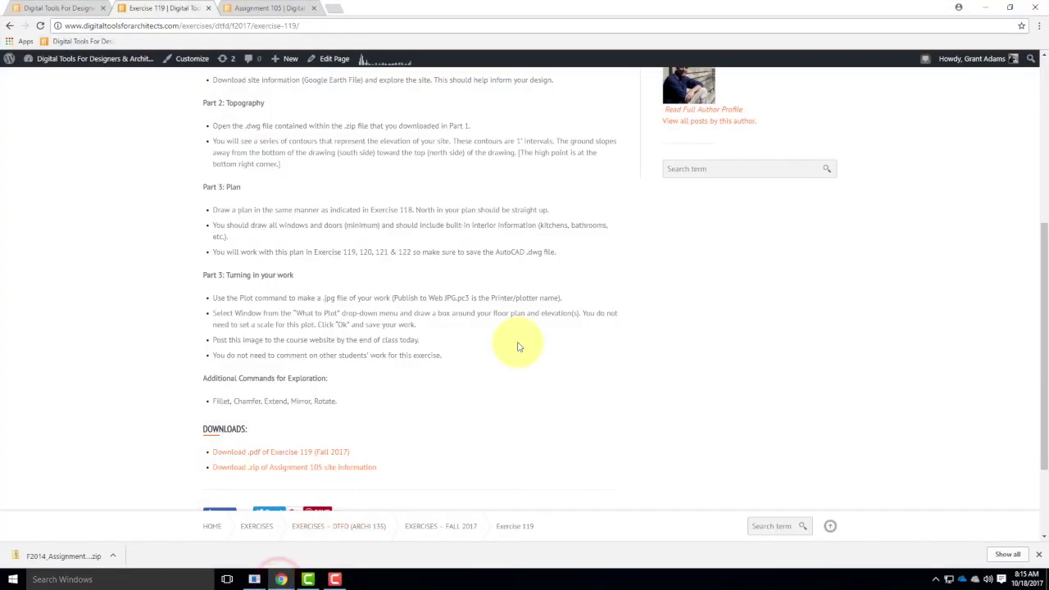
{"action": "scroll", "coordinate": [515, 347], "scroll_direction": "up", "scroll_amount": 10}
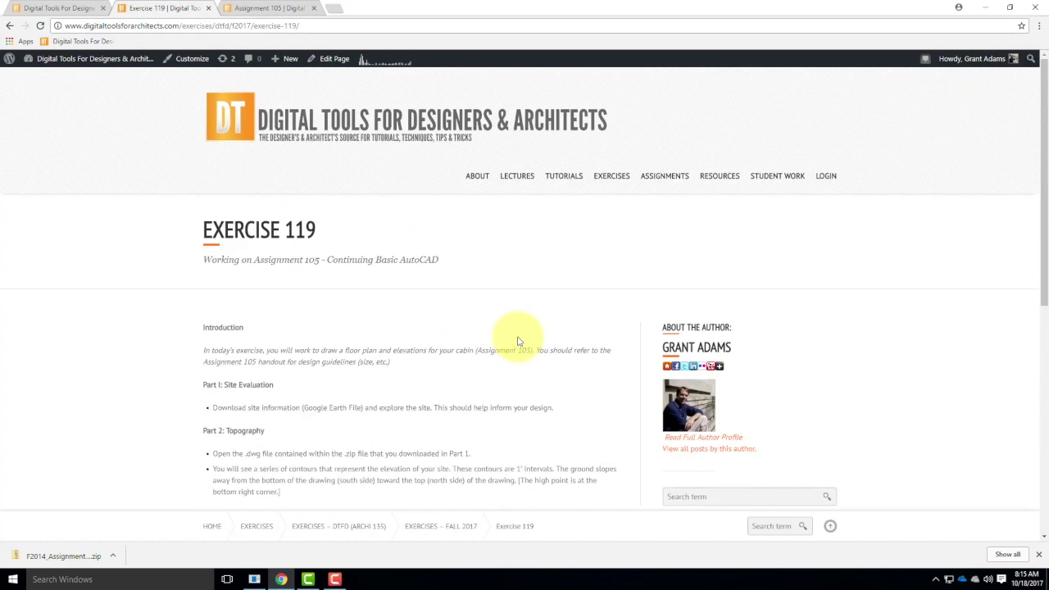
{"action": "left_click", "coordinate": [250, 7]}
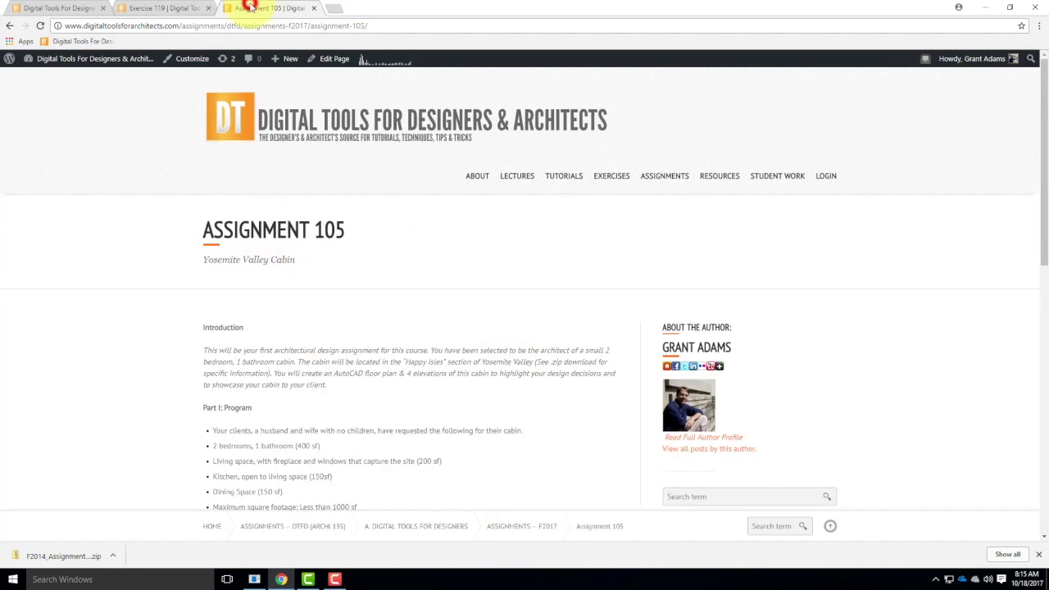
{"action": "scroll", "coordinate": [314, 323], "scroll_direction": "down", "scroll_amount": 10}
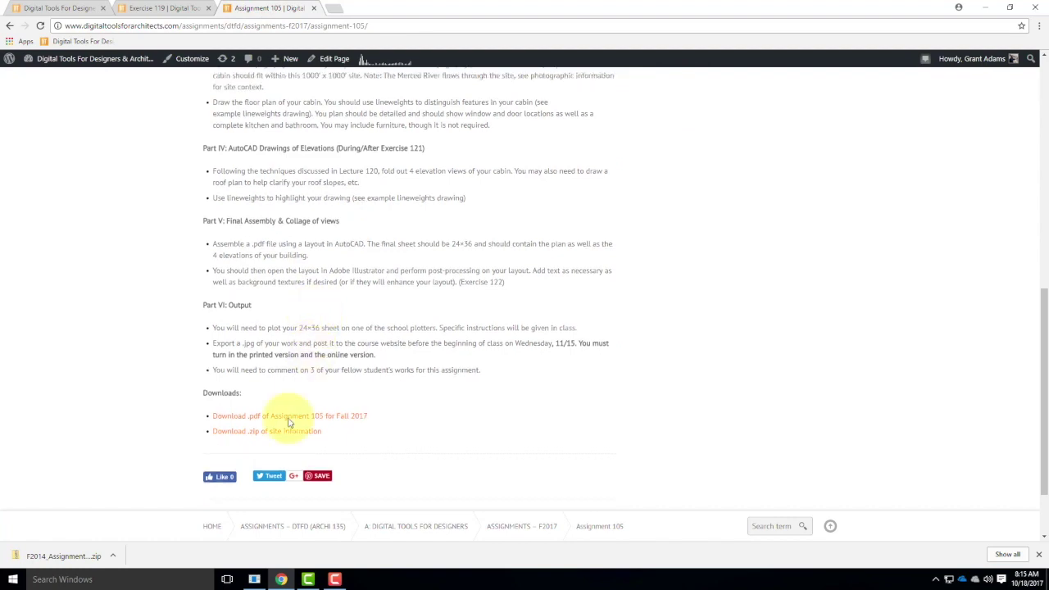
{"action": "left_click", "coordinate": [184, 9]}
{"action": "scroll", "coordinate": [328, 316], "scroll_direction": "down", "scroll_amount": 10}
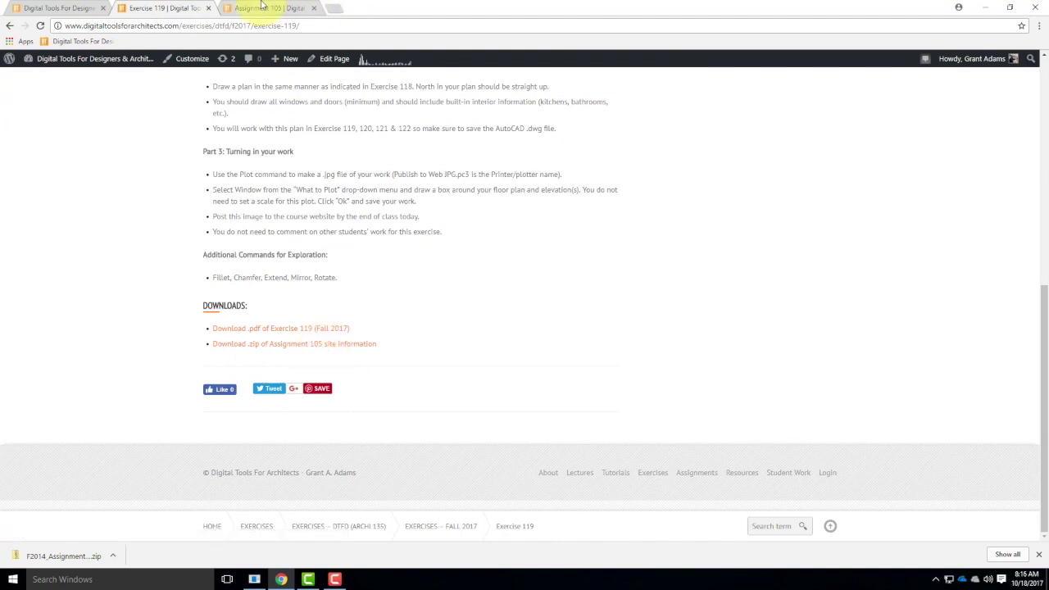
{"action": "left_click", "coordinate": [261, 8]}
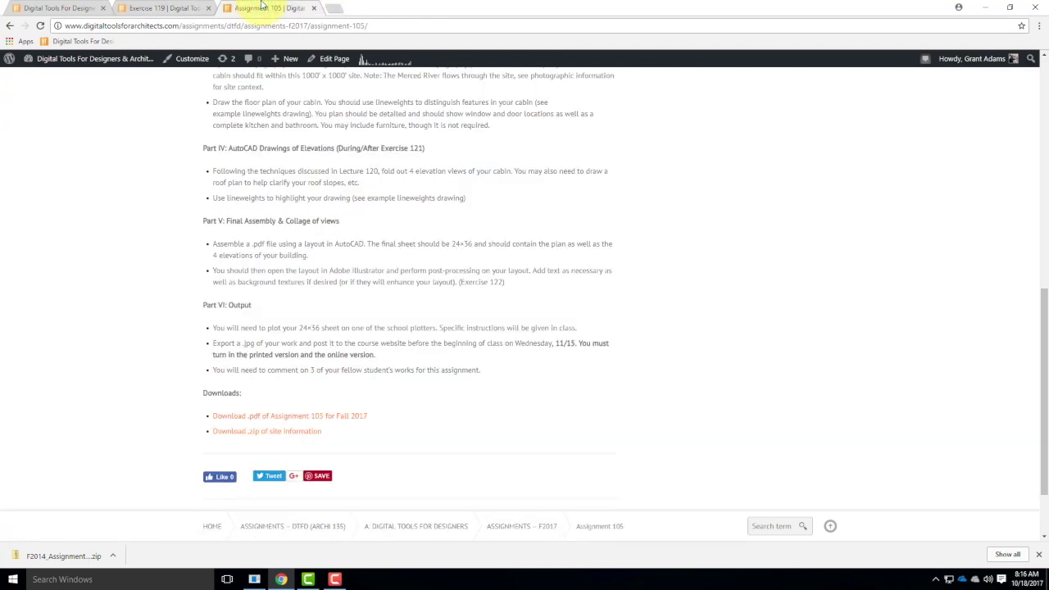
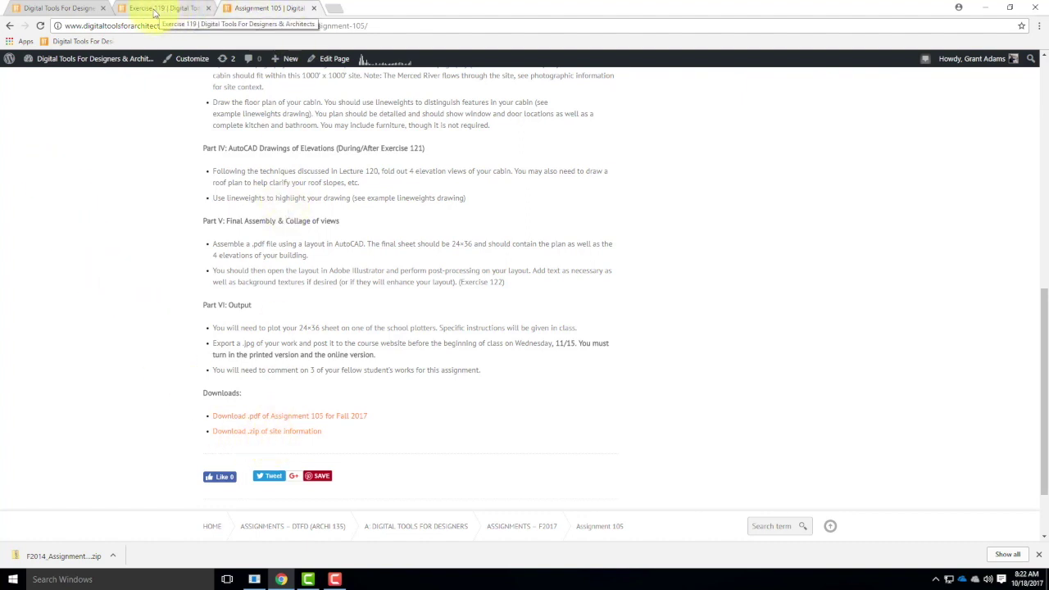
- Download the .zip of site information for Assignment 105 and open the Building-Site-A105 archive to access its KMZ file
{"action": "left_click", "coordinate": [265, 435]}
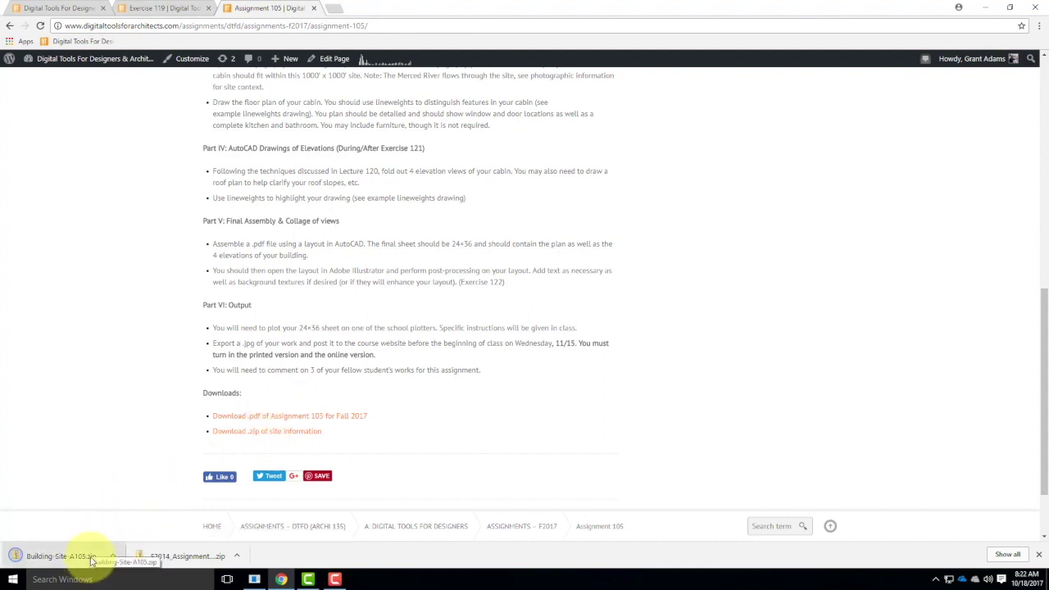
{"action": "left_click", "coordinate": [92, 561]}
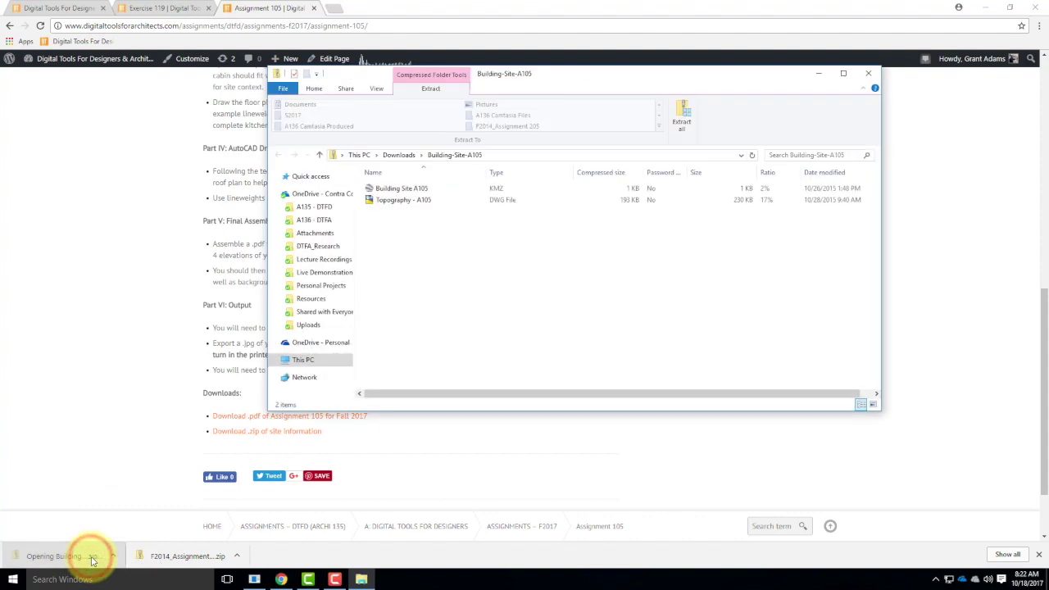
{"action": "left_click", "coordinate": [391, 200]}
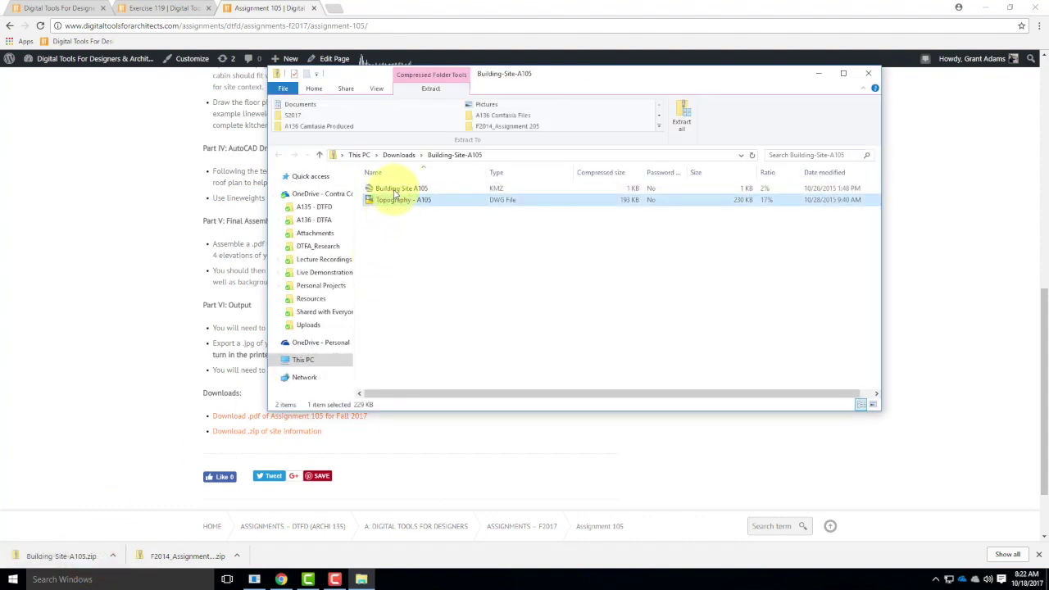
{"action": "left_click", "coordinate": [395, 188]}
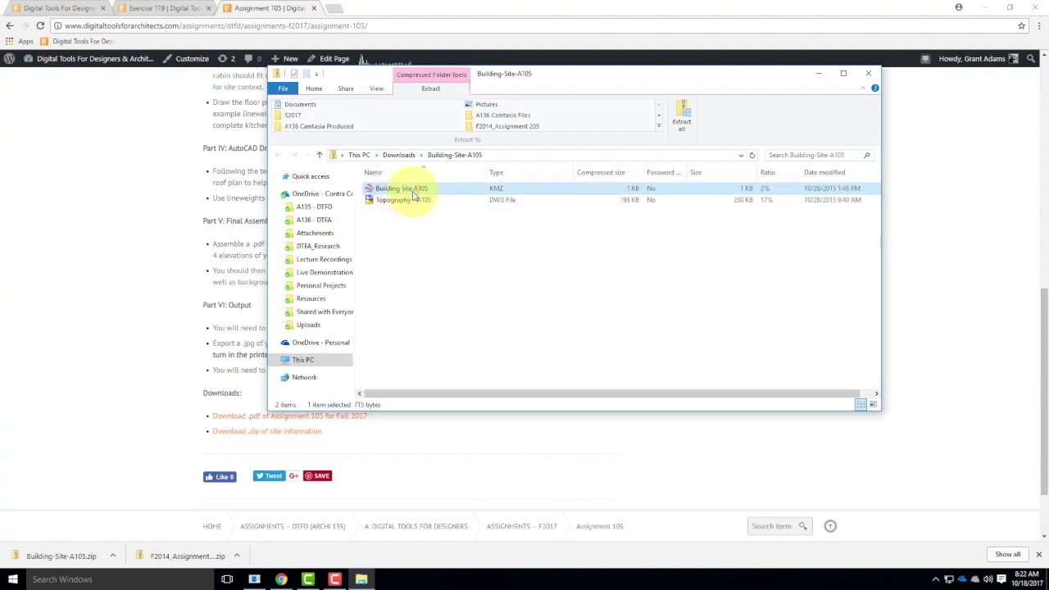
{"action": "double_click", "coordinate": [414, 195]}
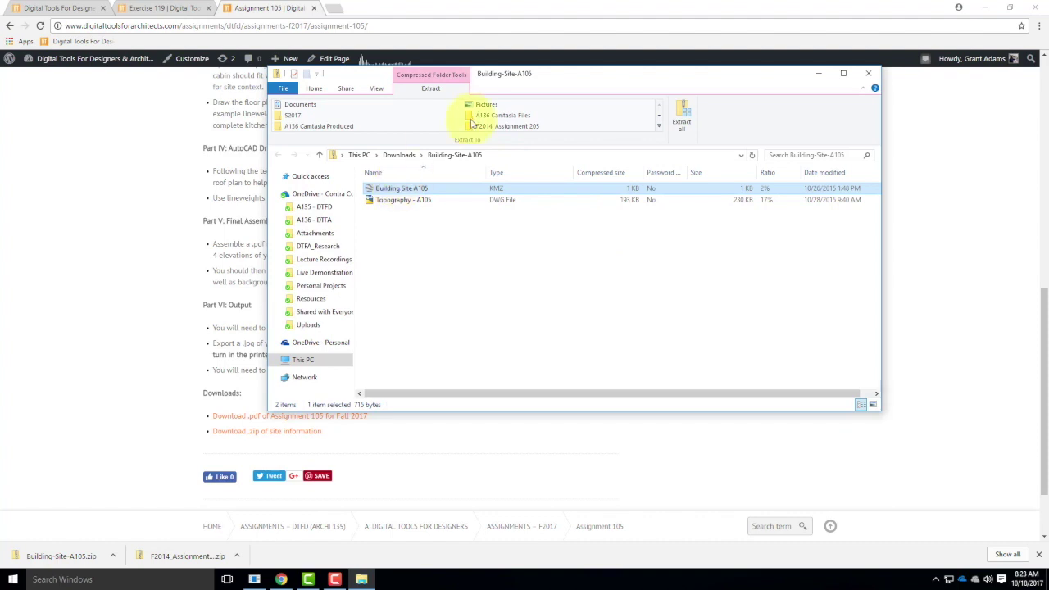
- Extract all files from the Building-Site-A105 archive into the Building-Site-A105 folder in Downloads
{"action": "left_click", "coordinate": [431, 88]}
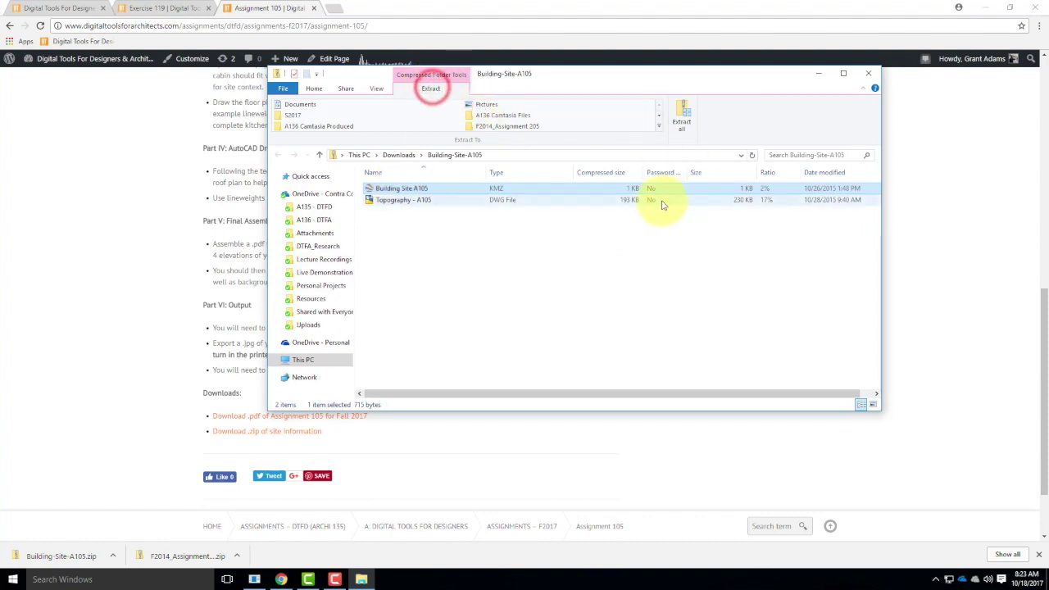
{"action": "left_click", "coordinate": [681, 109]}
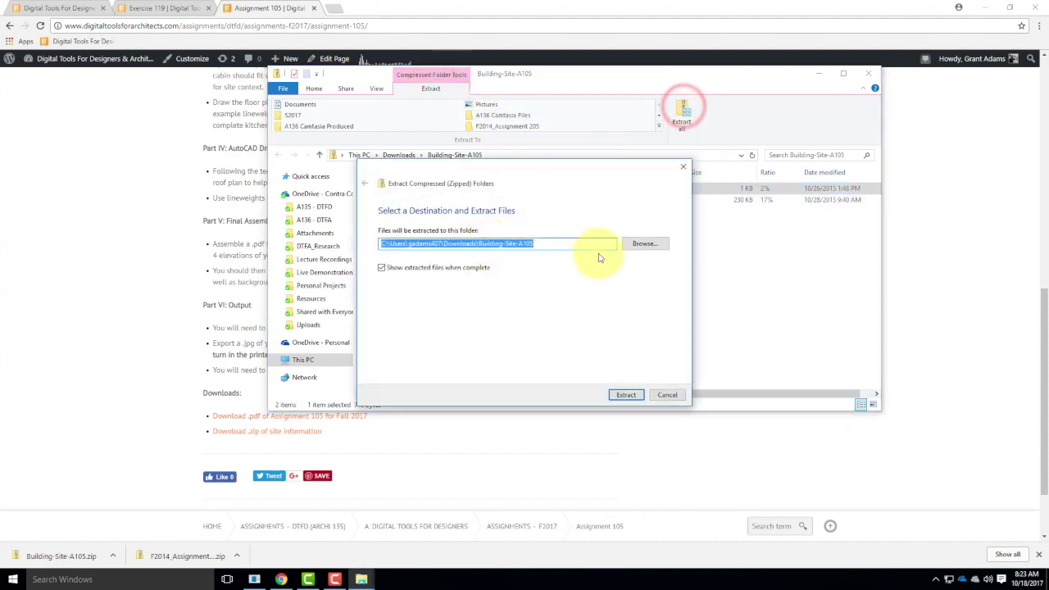
{"action": "left_click", "coordinate": [625, 394]}
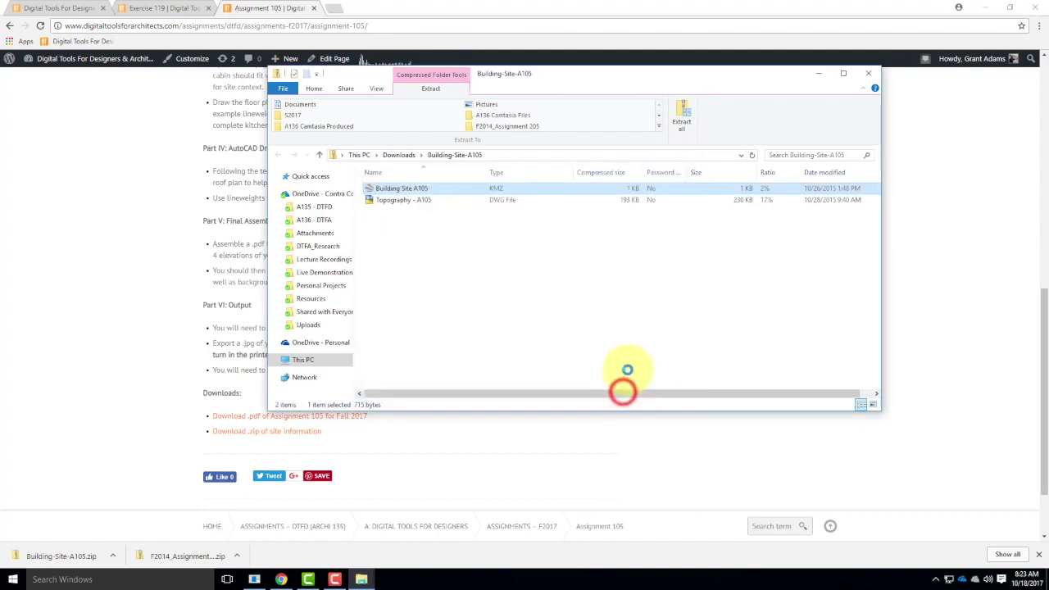
- Close the compressed archive window and minimize the browser, keeping the extracted Building-Site-A105 folder open
{"action": "left_click", "coordinate": [410, 207]}
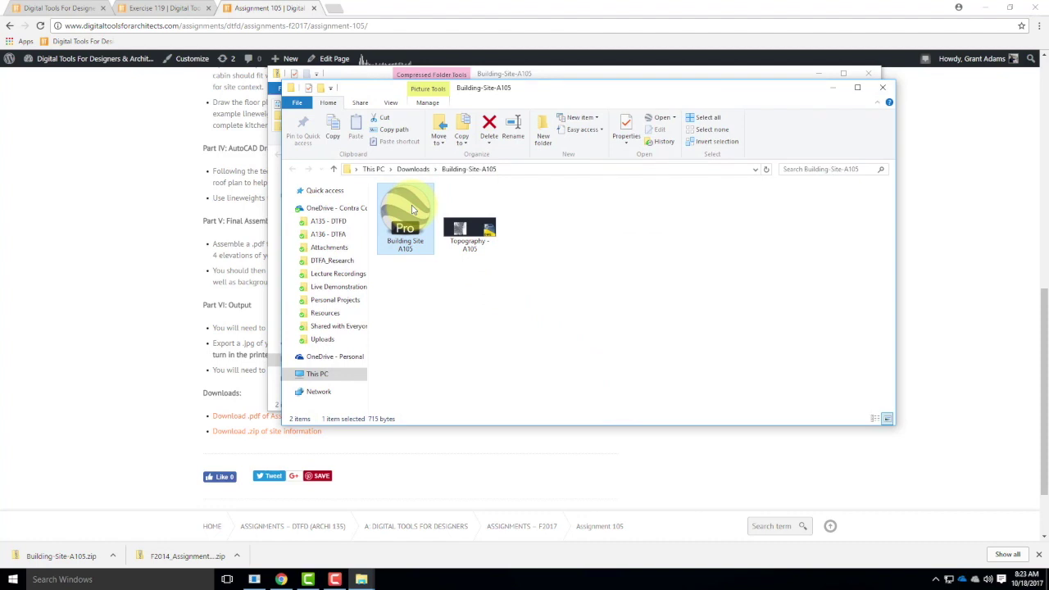
{"action": "left_click", "coordinate": [413, 210]}
{"action": "left_click", "coordinate": [868, 74]}
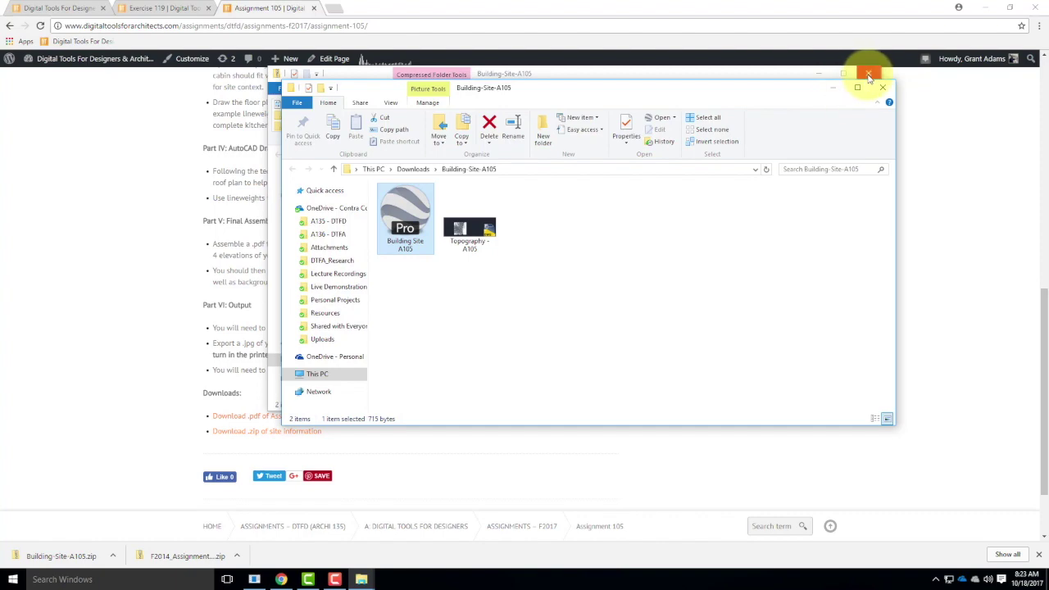
{"action": "left_click", "coordinate": [984, 8]}
{"action": "left_click", "coordinate": [532, 257]}
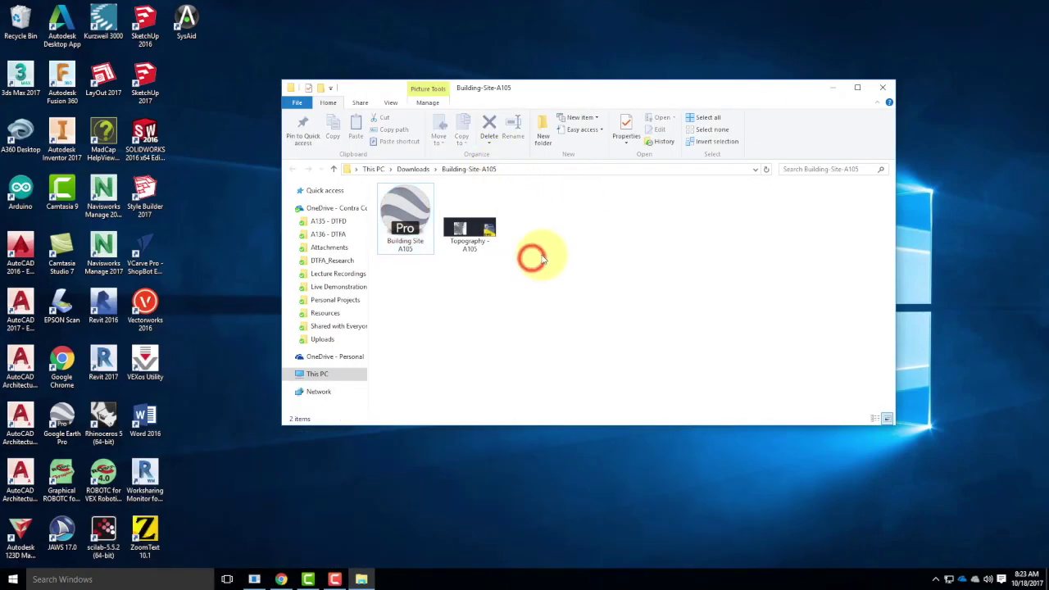
- Select the Google Earth Pro shortcut on the desktop and check the running processes in Task Manager
{"action": "left_click", "coordinate": [70, 417]}
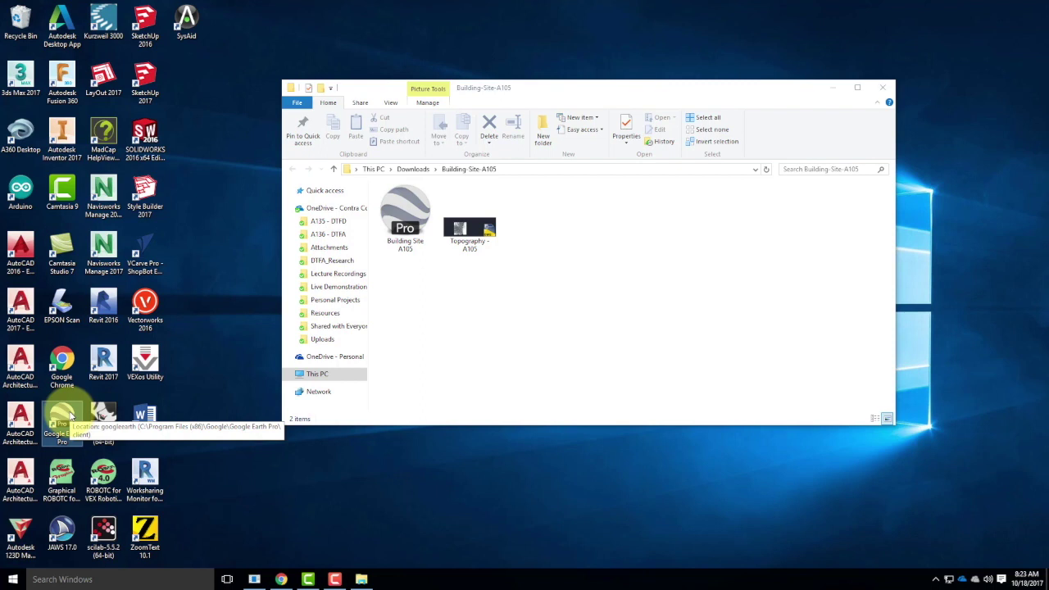
{"action": "key", "text": "ctrl+shift+Escape"}
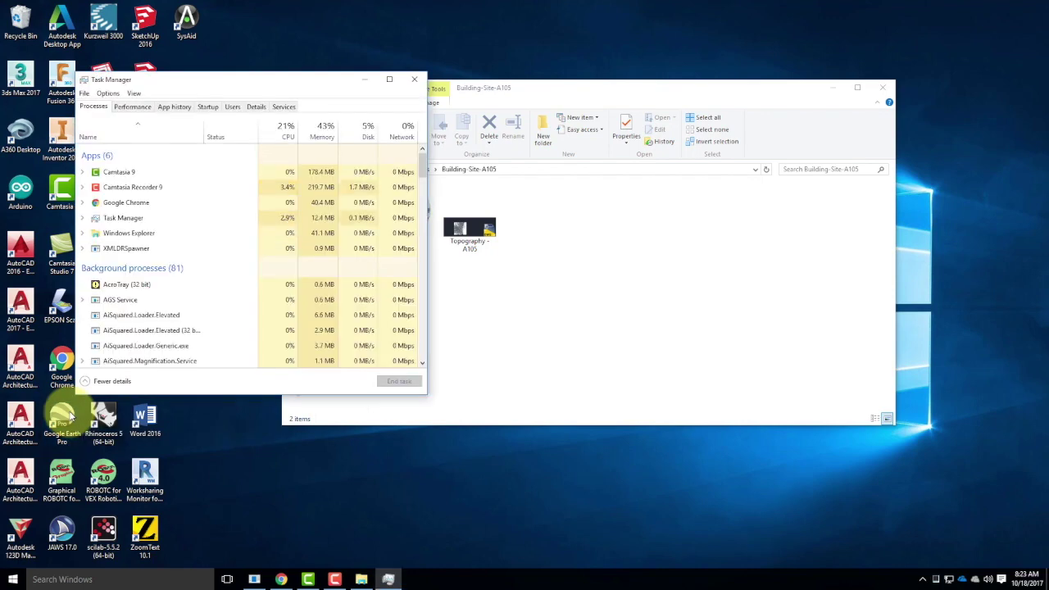
{"action": "scroll", "coordinate": [279, 270], "scroll_direction": "down", "scroll_amount": 5}
{"action": "scroll", "coordinate": [274, 271], "scroll_direction": "up", "scroll_amount": 2}
{"action": "scroll", "coordinate": [273, 272], "scroll_direction": "up", "scroll_amount": 3}
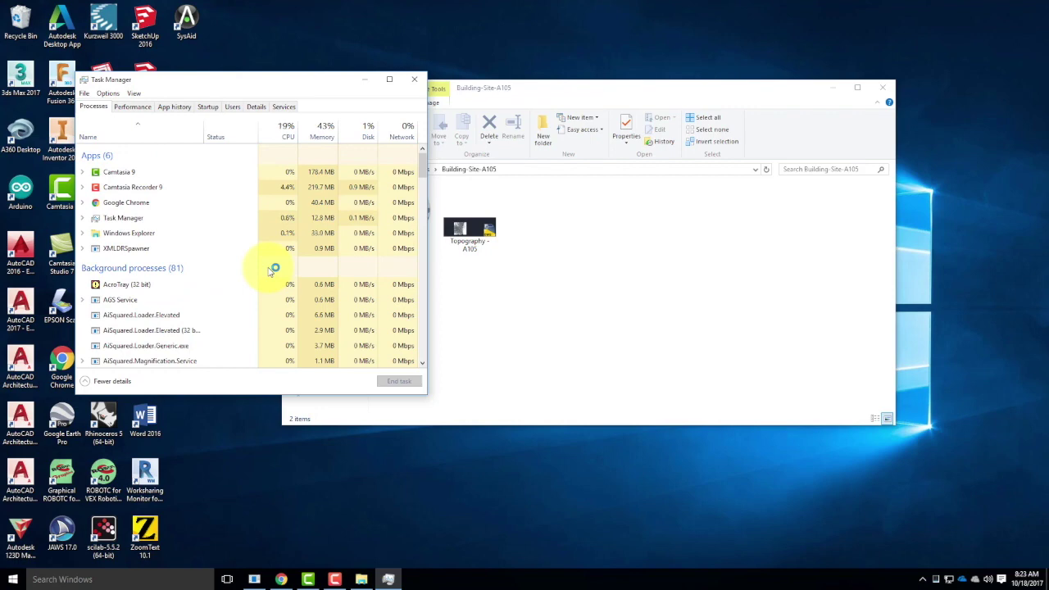
{"action": "left_click", "coordinate": [414, 79]}
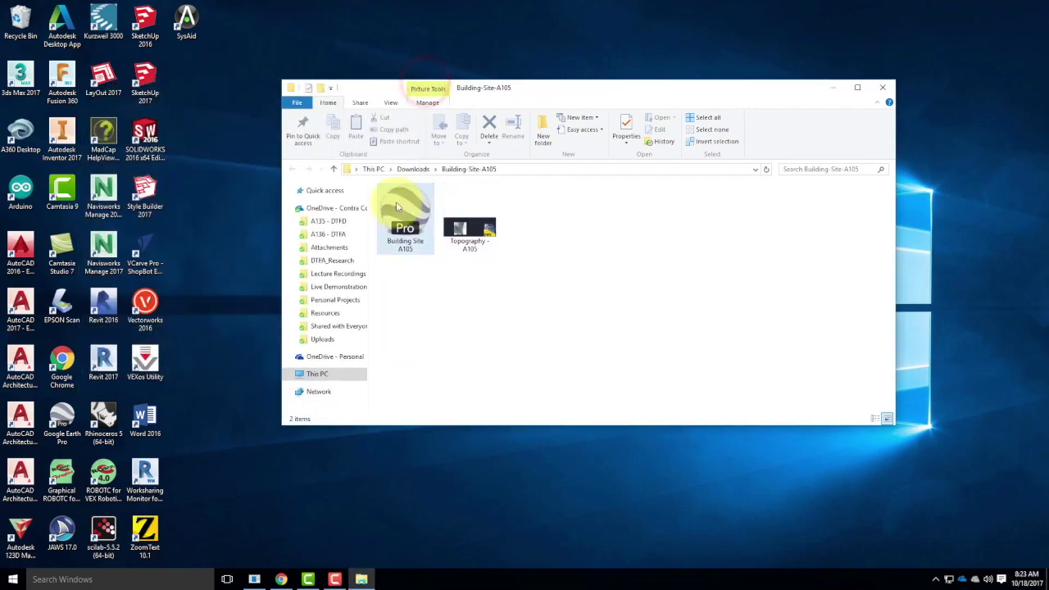
- Try to open the extracted Building Site A105 file in Google Earth Pro and check Task Manager for its process
{"action": "left_click", "coordinate": [402, 207]}
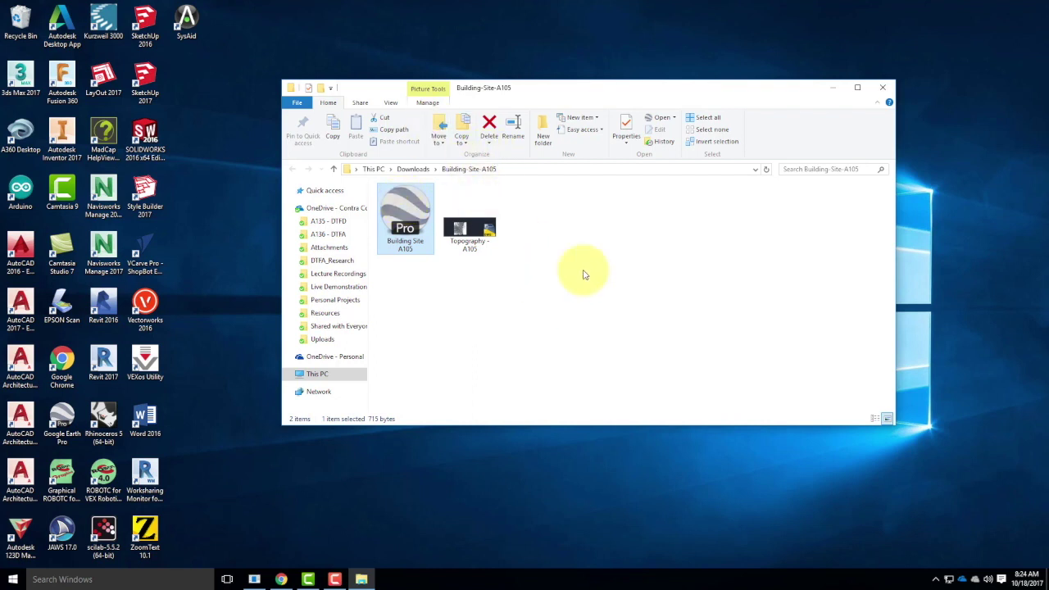
{"action": "left_click", "coordinate": [612, 246]}
{"action": "left_click", "coordinate": [407, 224]}
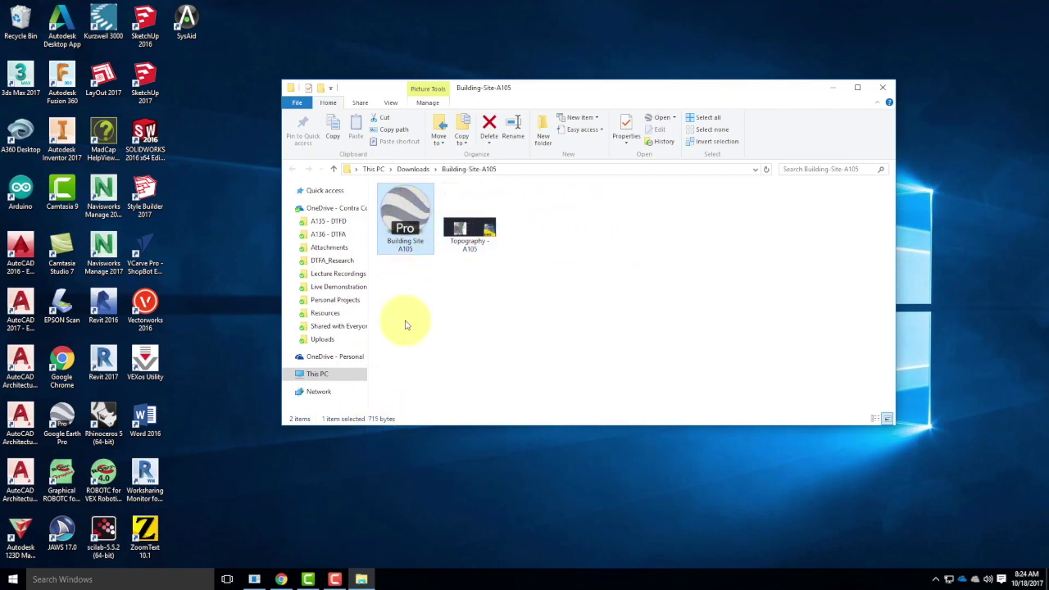
{"action": "double_click", "coordinate": [398, 203]}
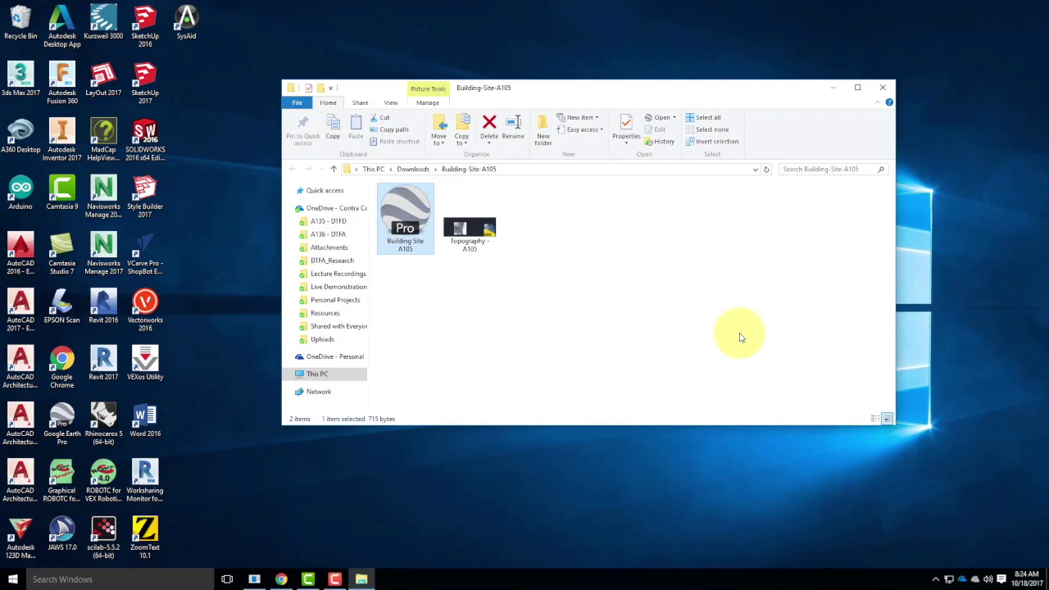
{"action": "key", "text": "ctrl+shift+Escape"}
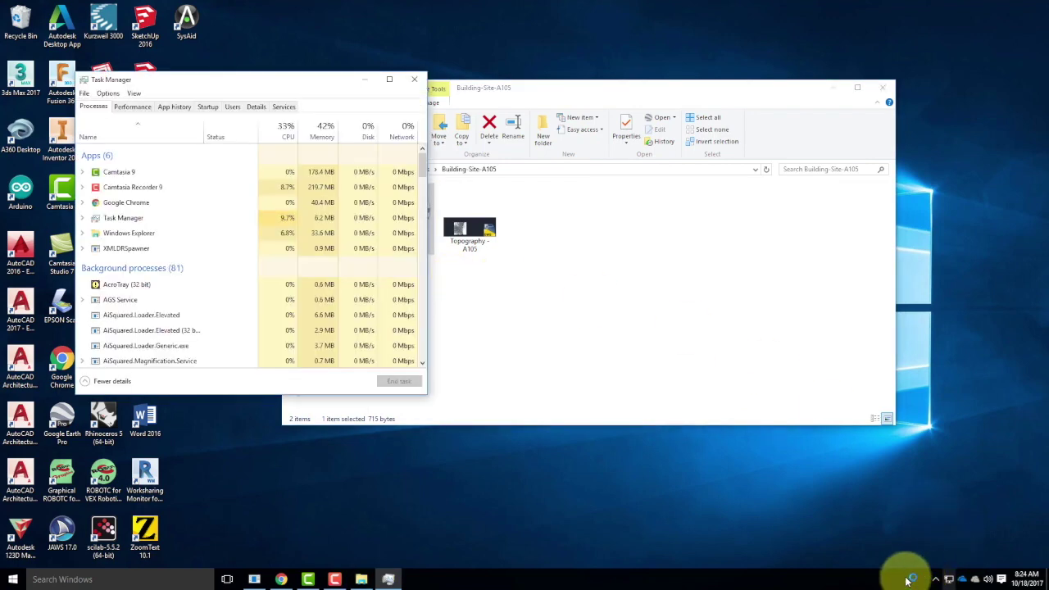
{"action": "left_click", "coordinate": [335, 578]}
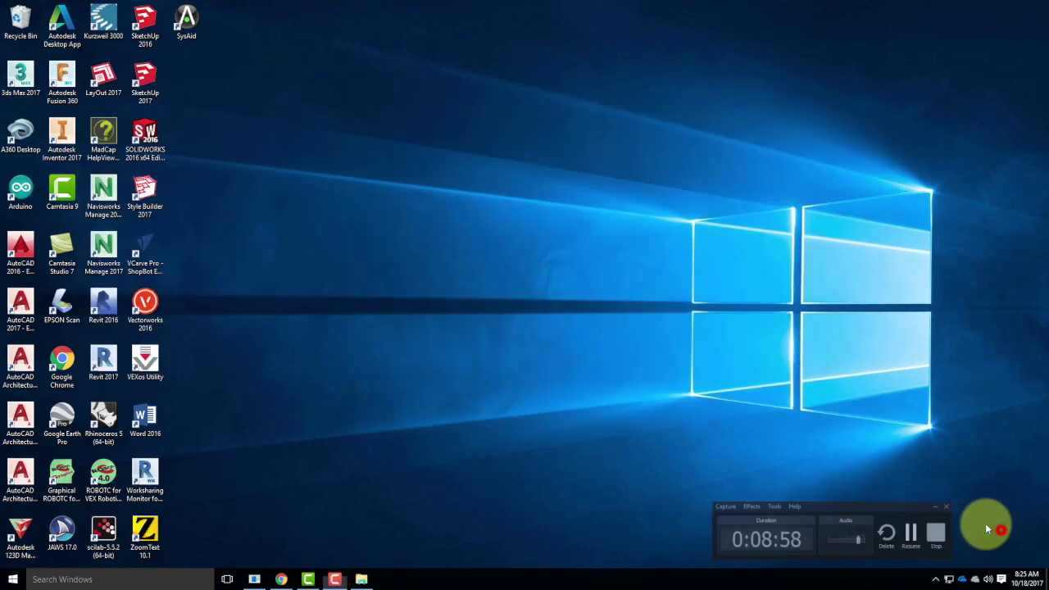
- Return to the Building-Site-A105 folder and open the Topography - A105 drawing in AutoCAD, choosing to continue opening the foreign DWG file
{"action": "mouse_move", "coordinate": [282, 580]}
{"action": "mouse_move", "coordinate": [336, 581]}
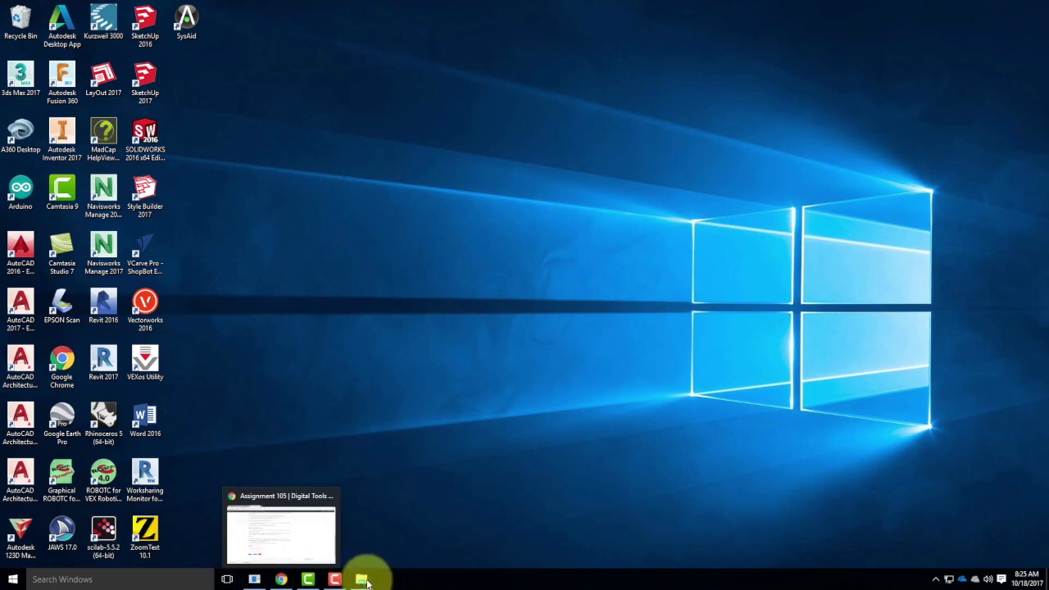
{"action": "left_click", "coordinate": [365, 580]}
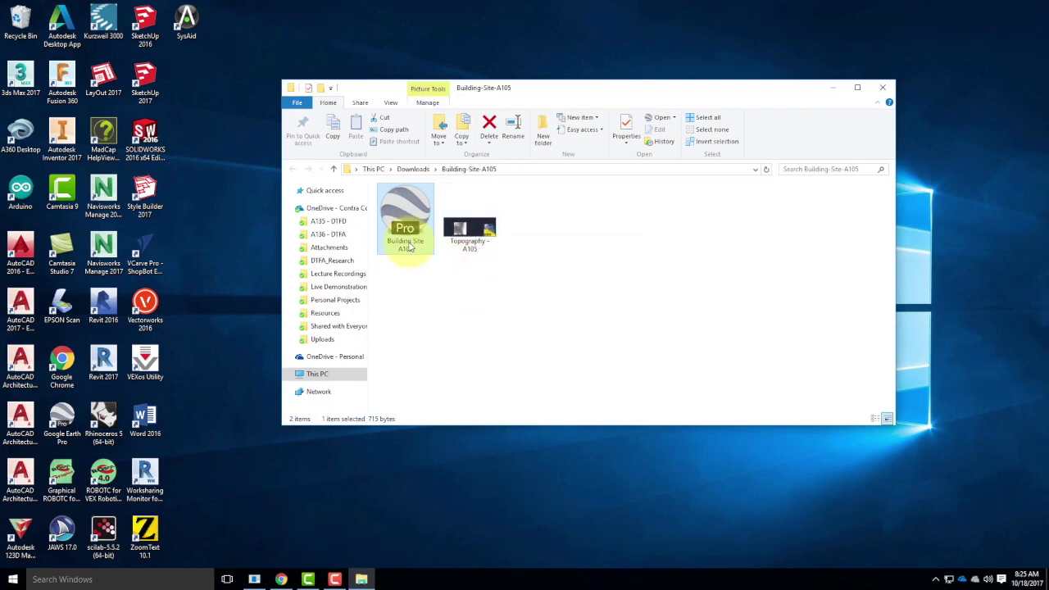
{"action": "double_click", "coordinate": [480, 232]}
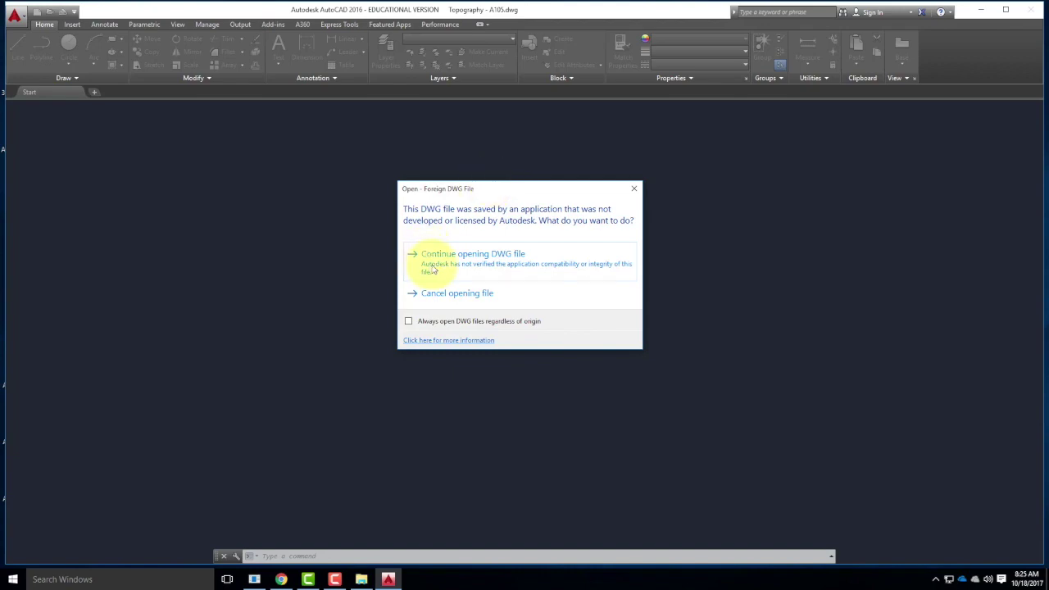
{"action": "left_click", "coordinate": [481, 257]}
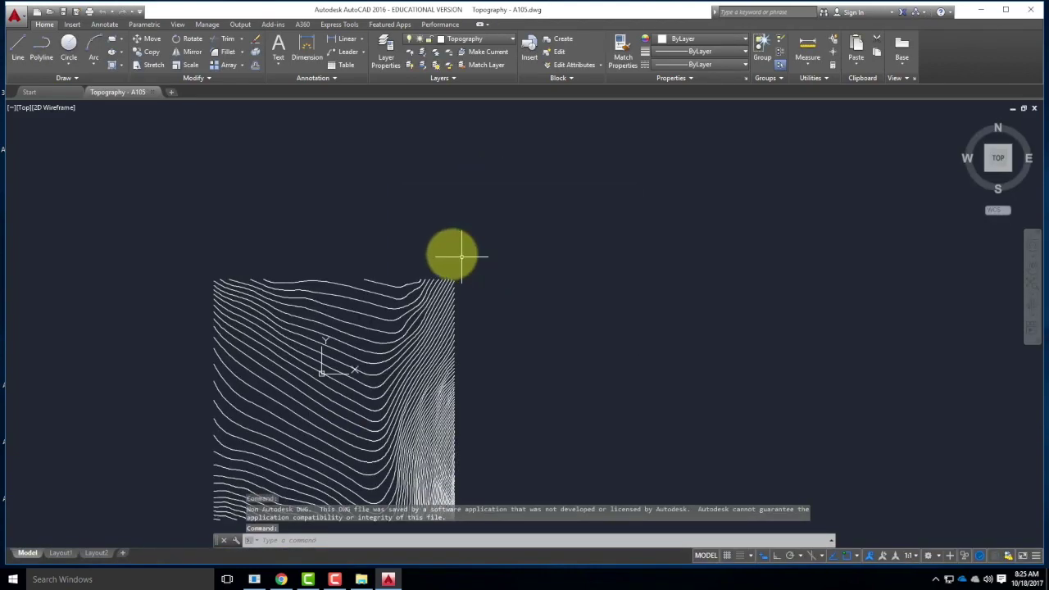
{"action": "scroll", "coordinate": [461, 201], "scroll_direction": "down", "scroll_amount": 2}
{"action": "scroll", "coordinate": [292, 402], "scroll_direction": "up", "scroll_amount": 2}
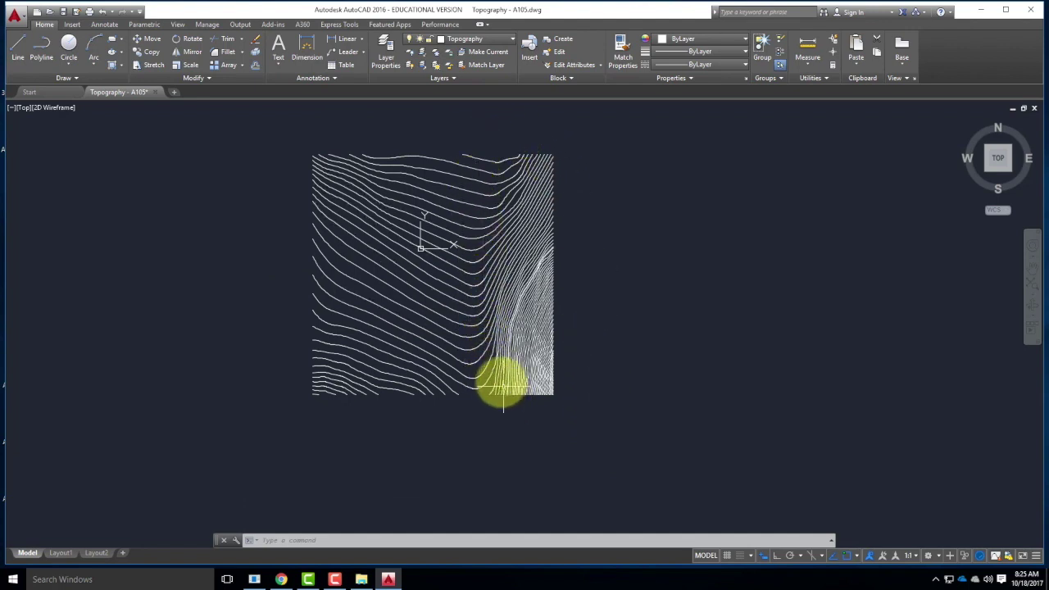
- Inspect the contour drawing's layer list without changing the current layer
{"action": "mouse_move", "coordinate": [499, 382]}
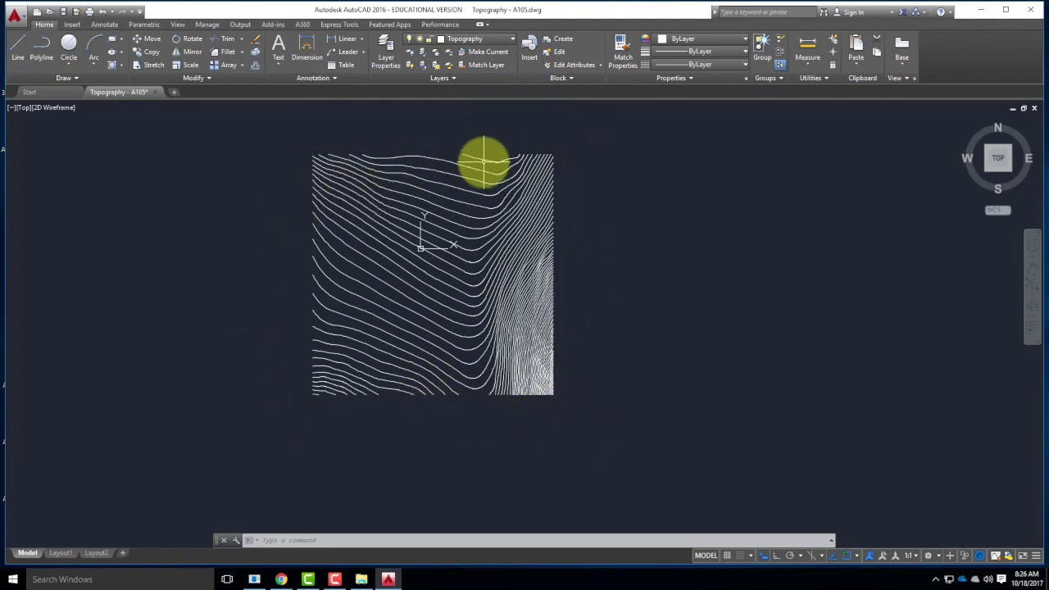
{"action": "left_click", "coordinate": [463, 41]}
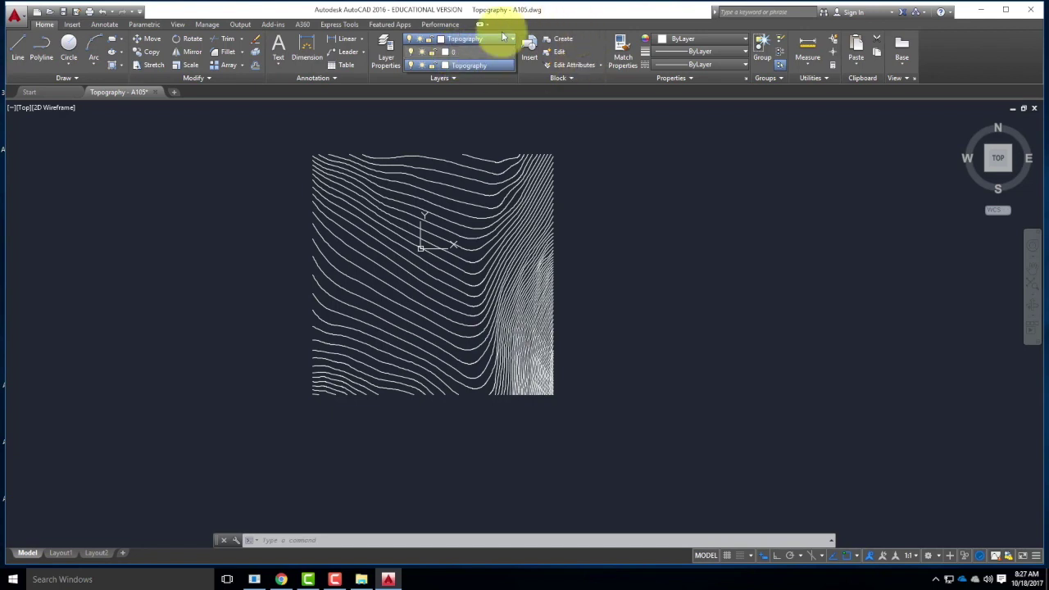
{"action": "left_click", "coordinate": [611, 138]}
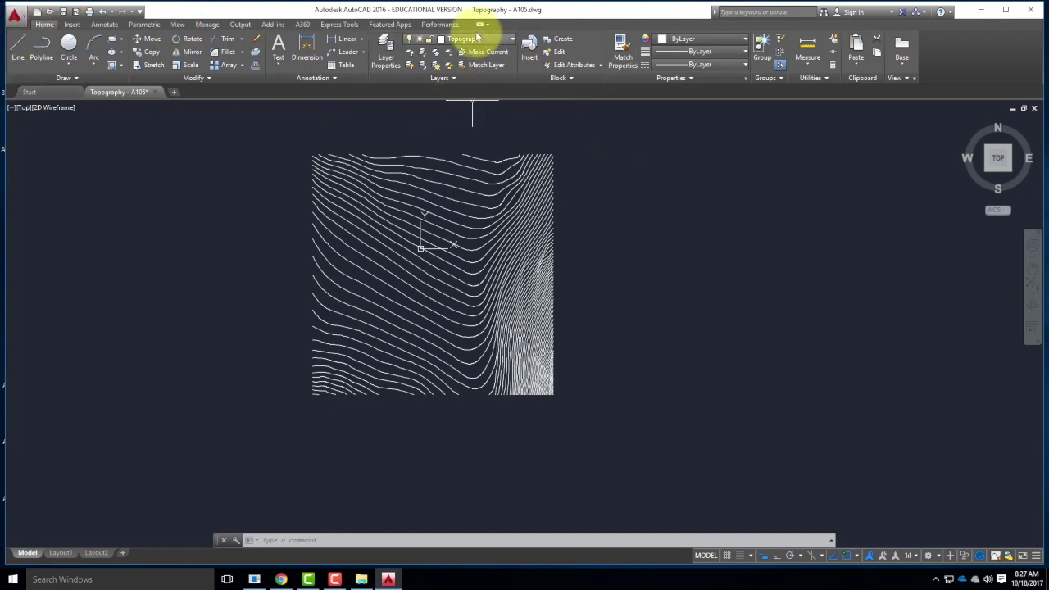
- Make layer 0 current and lock the Topography layer
{"action": "left_click", "coordinate": [465, 39]}
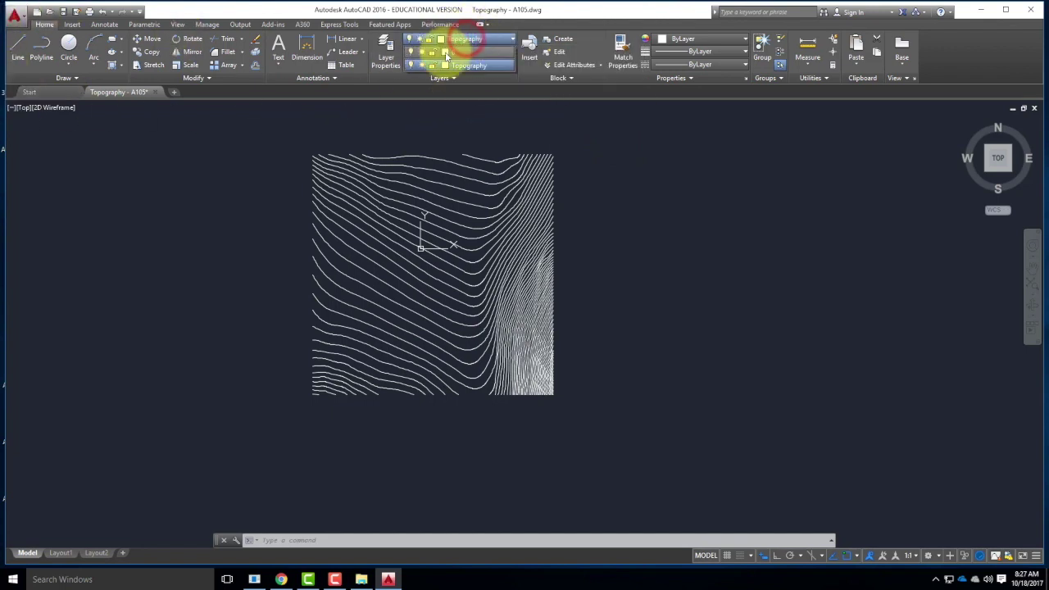
{"action": "left_click", "coordinate": [463, 50]}
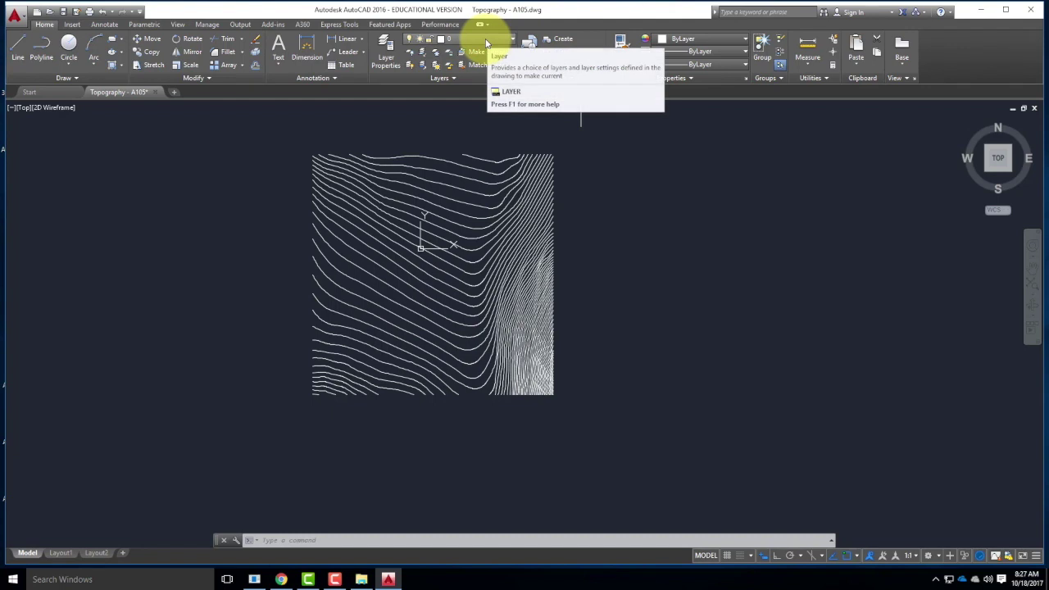
{"action": "left_click", "coordinate": [450, 39]}
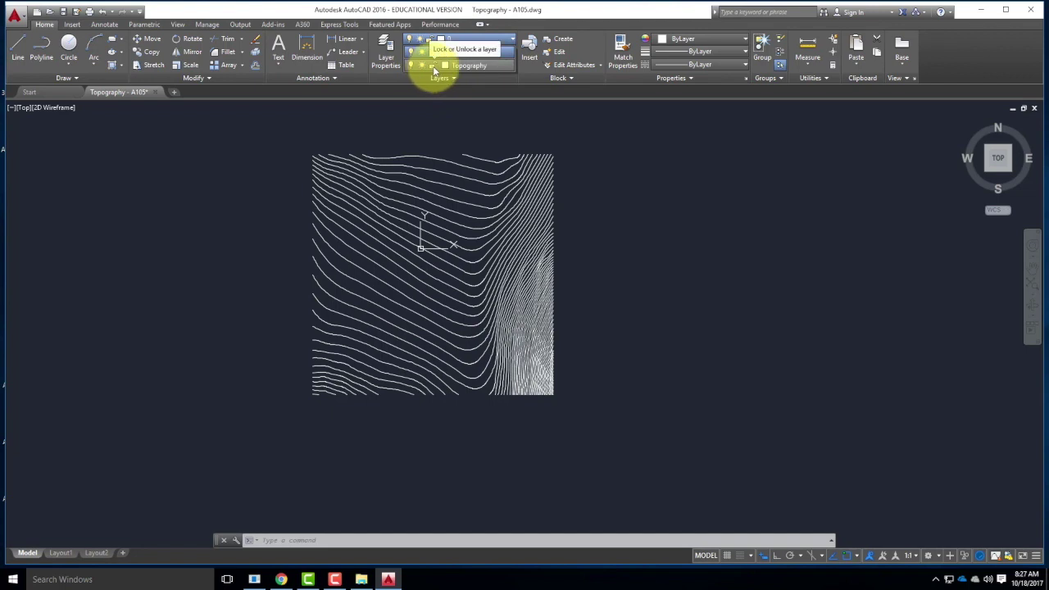
{"action": "left_click", "coordinate": [432, 66]}
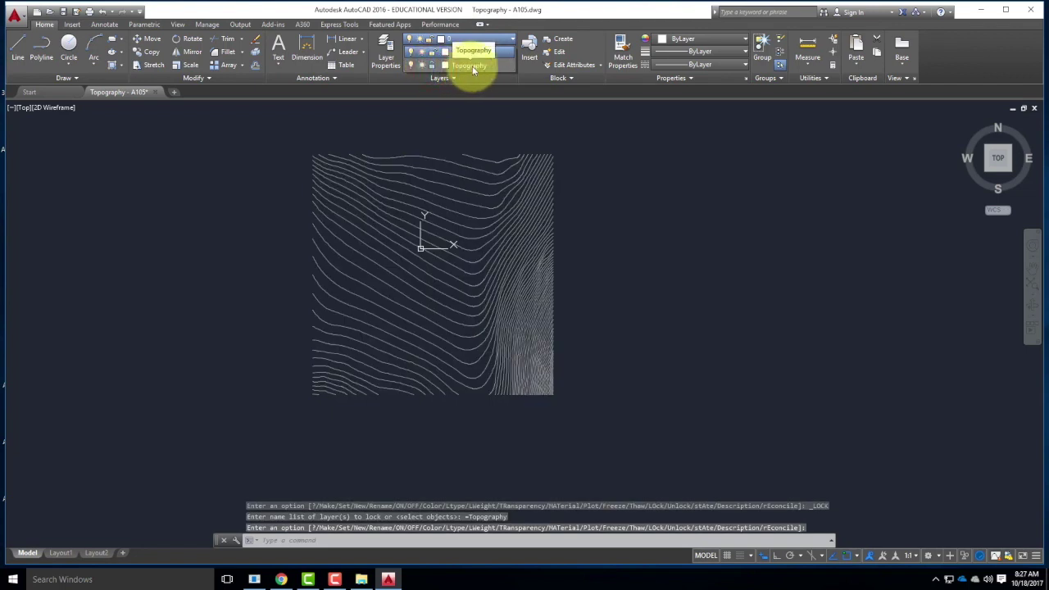
- Try to erase a crossing selection of the contour lines to test the lock on the Topography layer
{"action": "left_click", "coordinate": [563, 145]}
{"action": "left_click", "coordinate": [519, 181]}
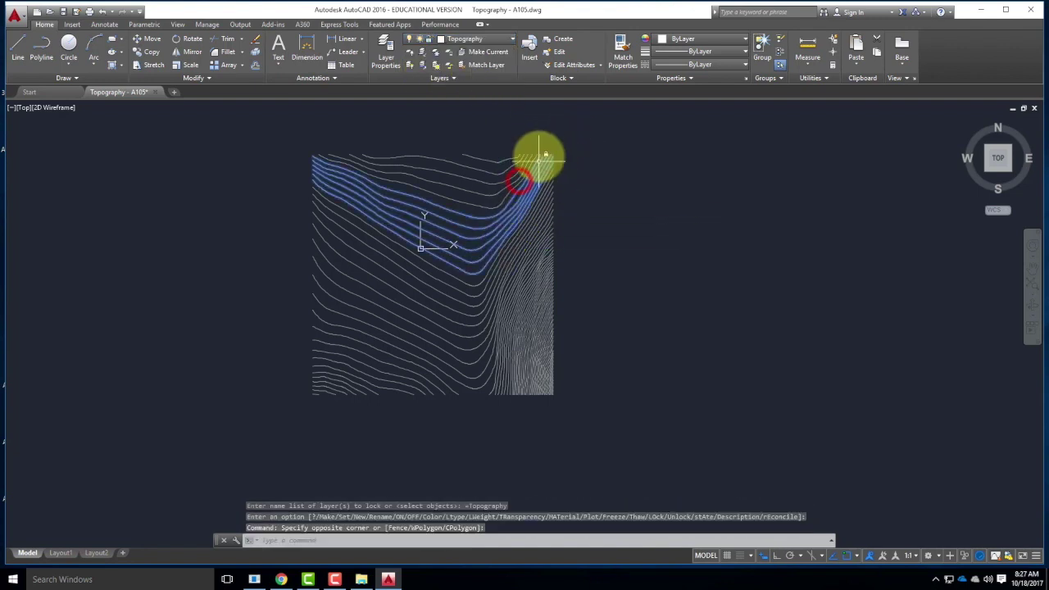
{"action": "left_click", "coordinate": [598, 136]}
{"action": "left_click", "coordinate": [529, 237]}
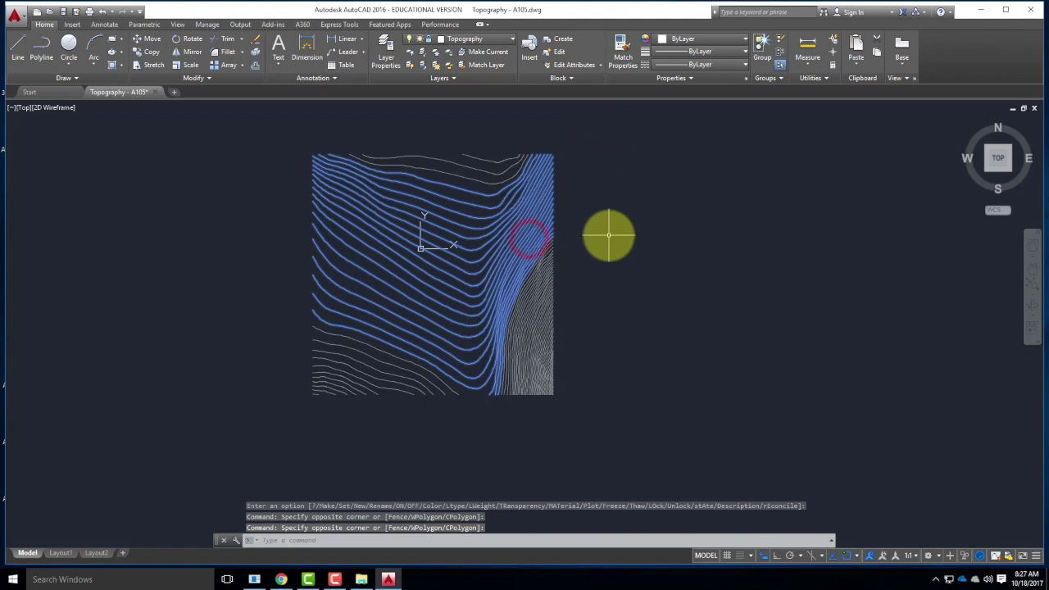
{"action": "key", "text": "Delete"}
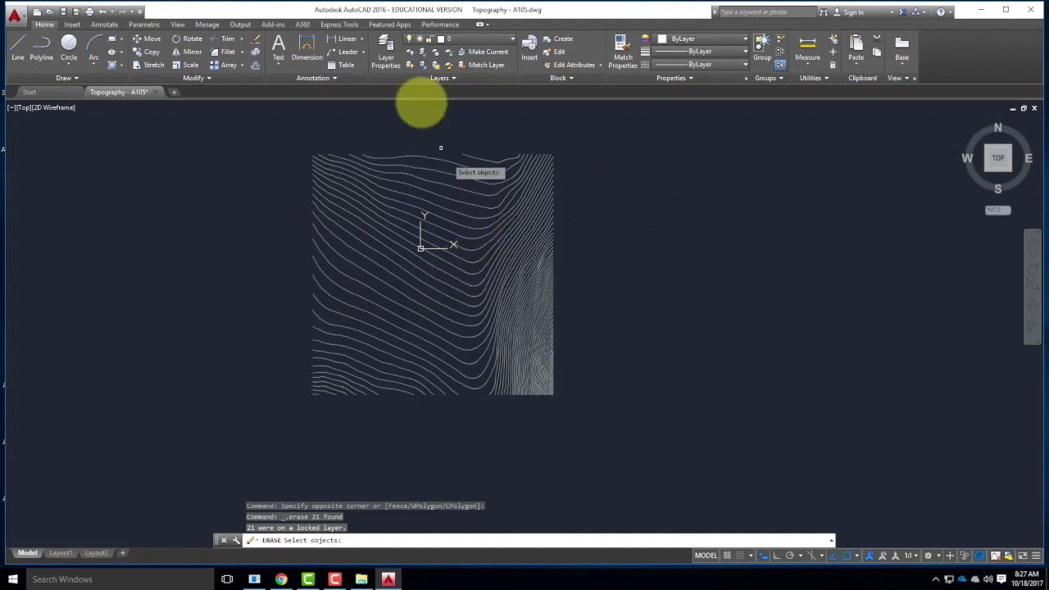
{"action": "left_click", "coordinate": [454, 42]}
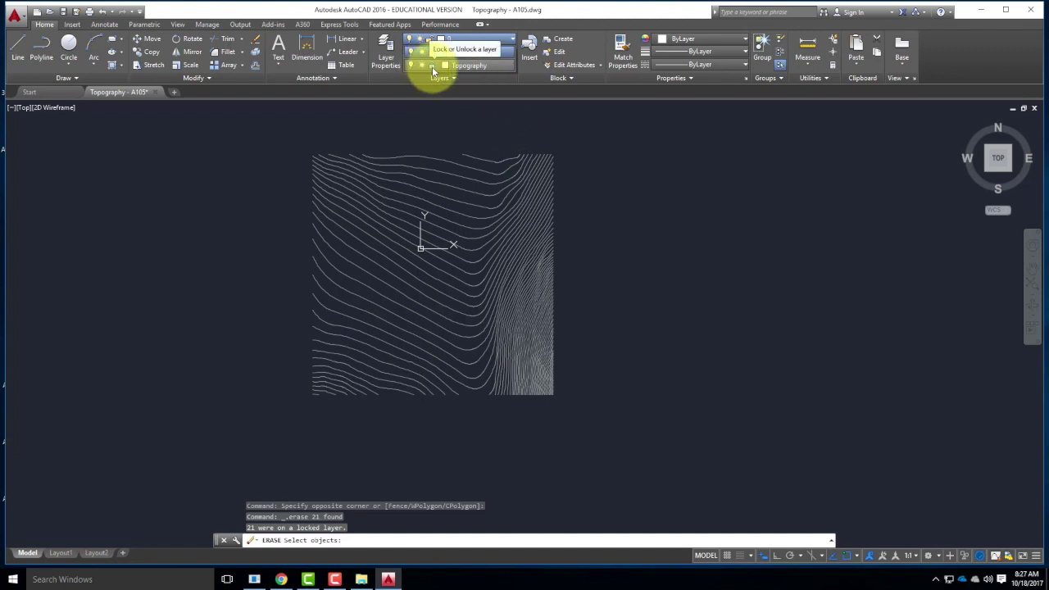
{"action": "left_click", "coordinate": [558, 131]}
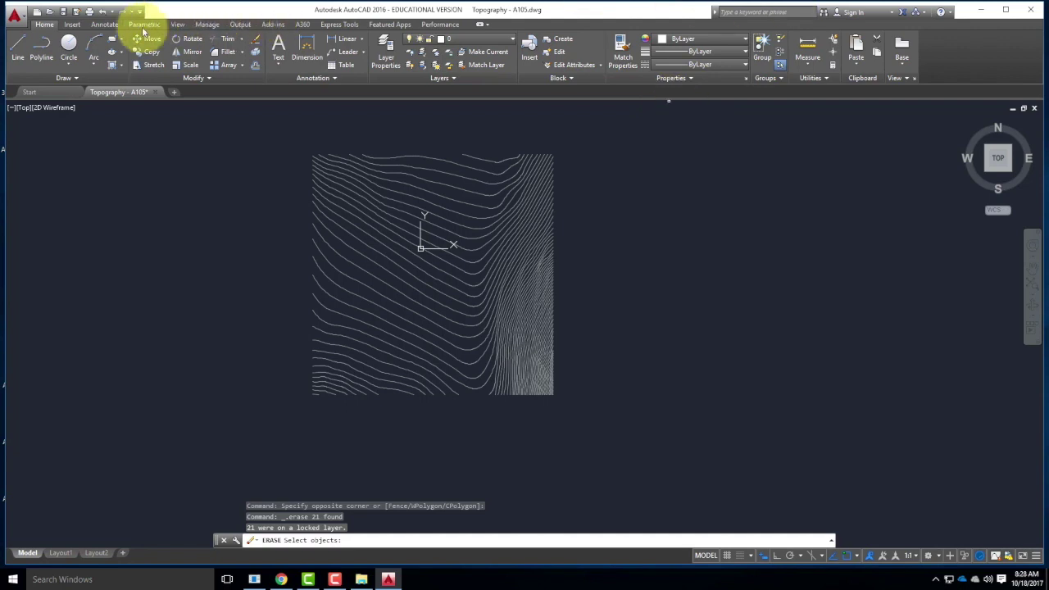
- Start saving a copy of the drawing in the college OneDrive's Live Demonstrations folder, under Live - A135 Exercises in Ex119
{"action": "left_click", "coordinate": [76, 12]}
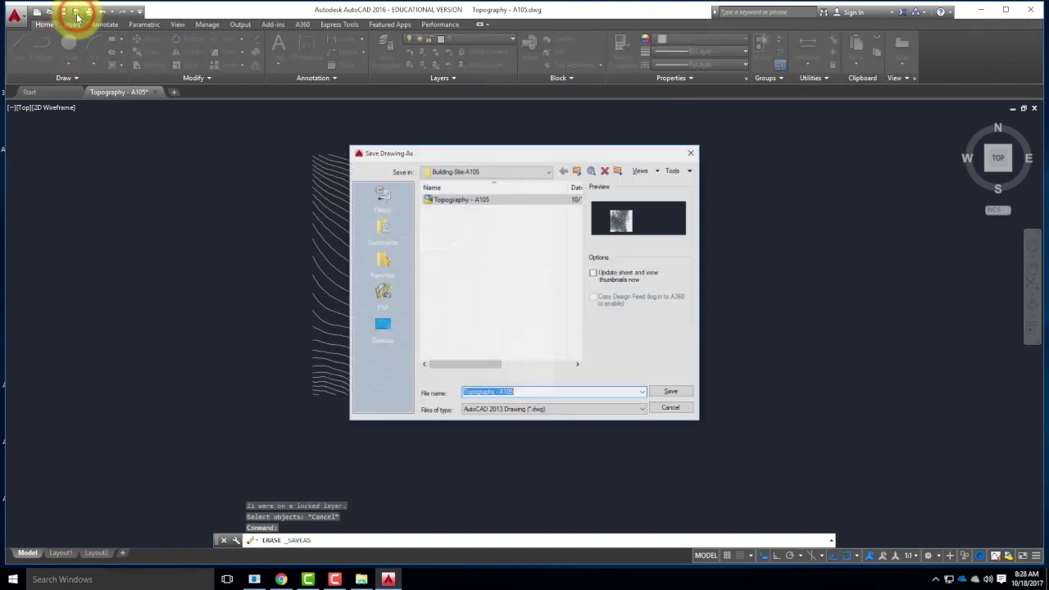
{"action": "left_click", "coordinate": [468, 171]}
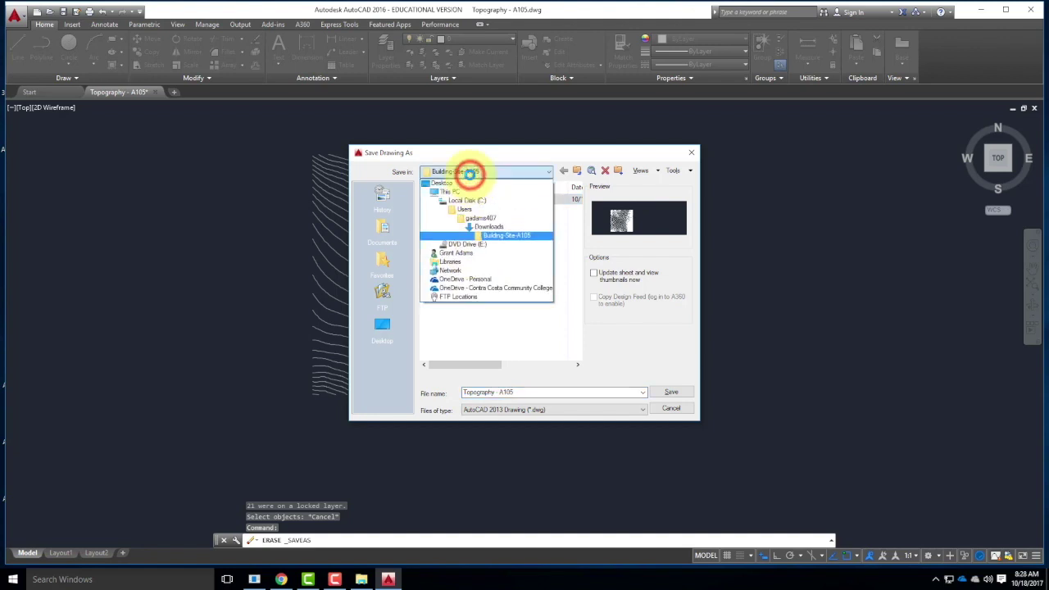
{"action": "left_click", "coordinate": [467, 289]}
{"action": "double_click", "coordinate": [464, 254]}
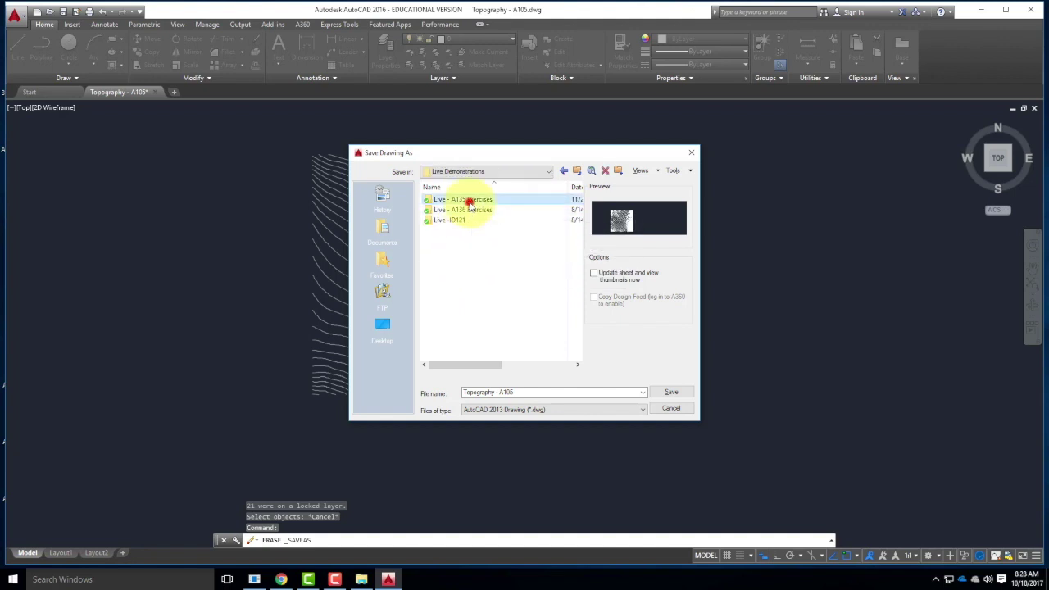
{"action": "double_click", "coordinate": [466, 203]}
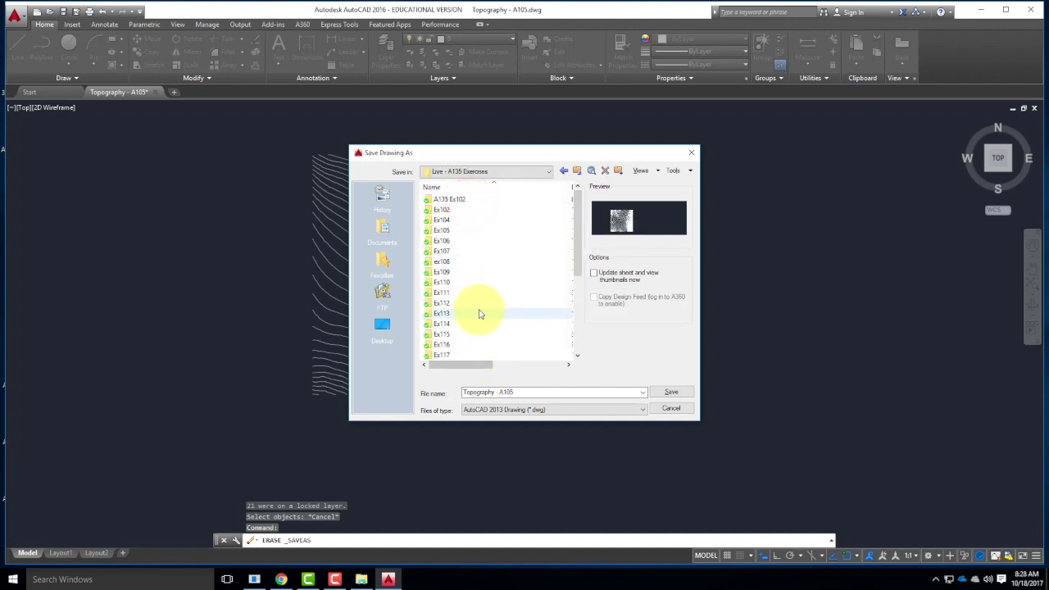
{"action": "scroll", "coordinate": [464, 349], "scroll_direction": "down", "scroll_amount": 1}
{"action": "double_click", "coordinate": [463, 344]}
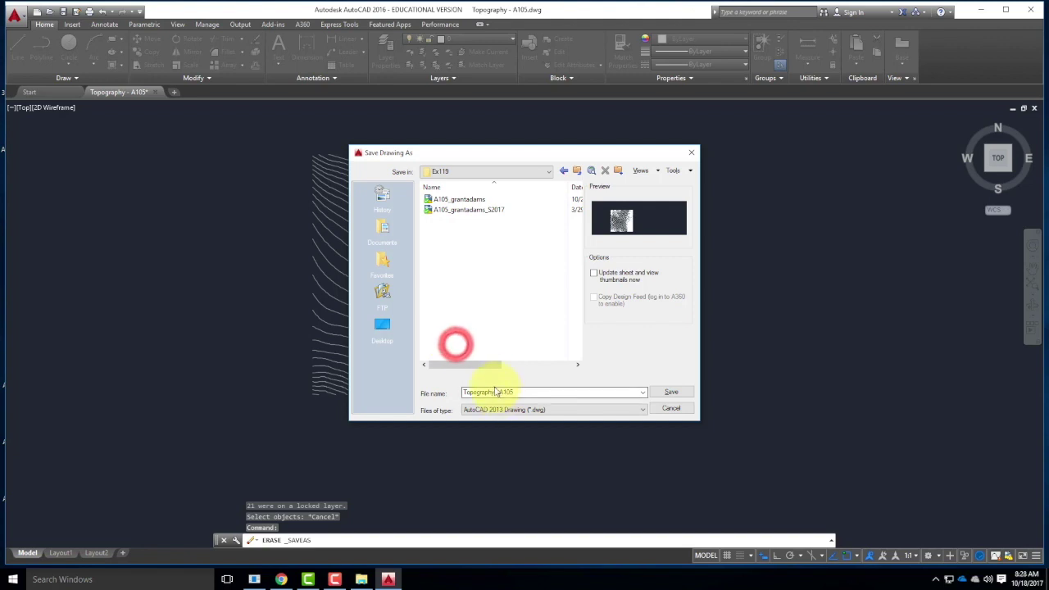
- Reuse the existing S2017 file's name, change its term code to F2017, and save the drawing under that name
{"action": "left_click", "coordinate": [468, 210]}
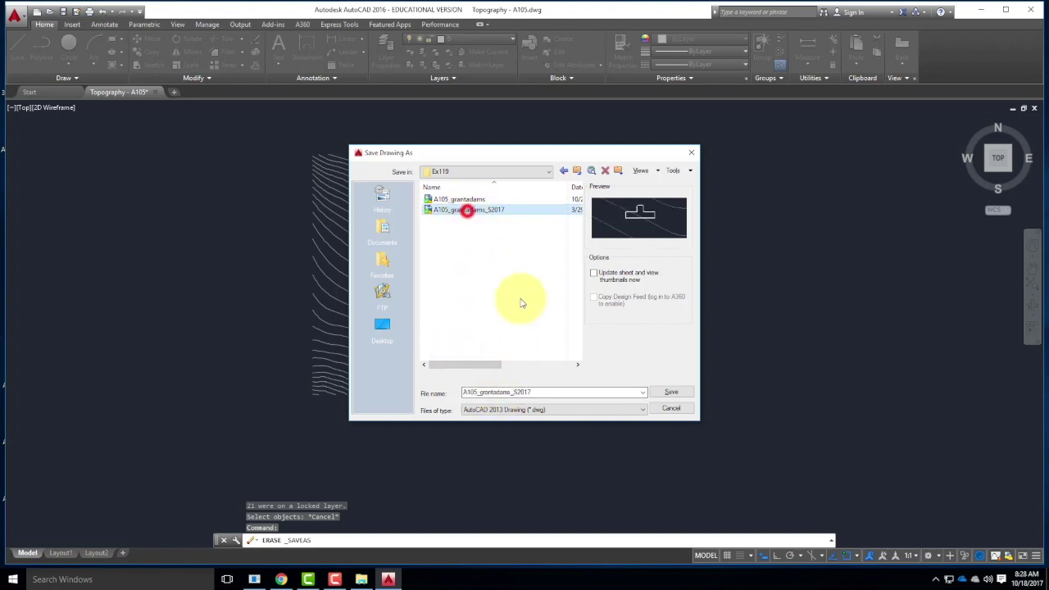
{"action": "double_click", "coordinate": [520, 391]}
{"action": "left_click", "coordinate": [518, 391]}
{"action": "key", "text": "BackSpace"}
{"action": "type", "text": "F"}
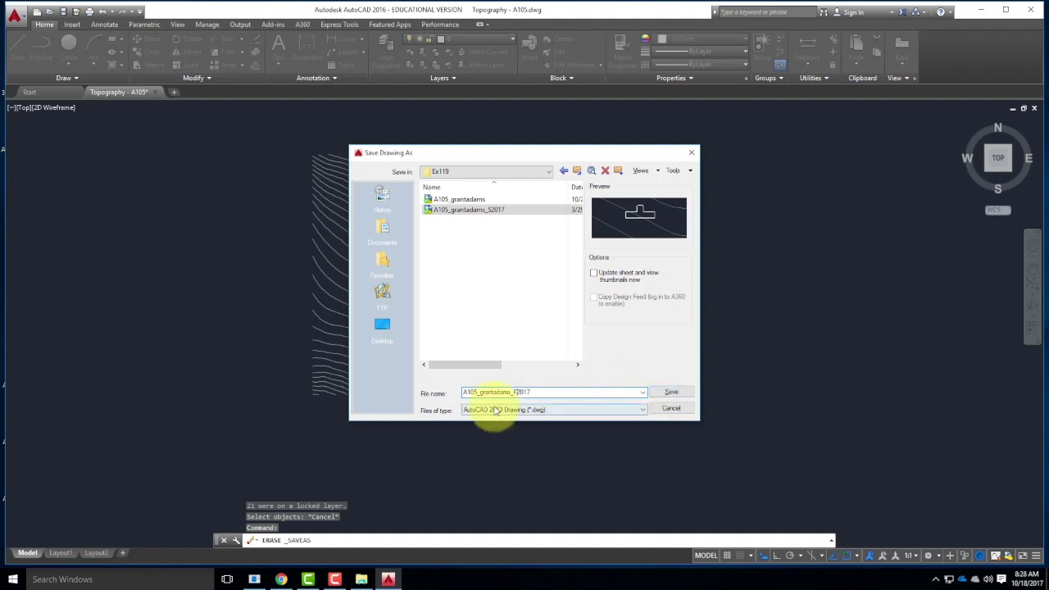
{"action": "left_click", "coordinate": [673, 393]}
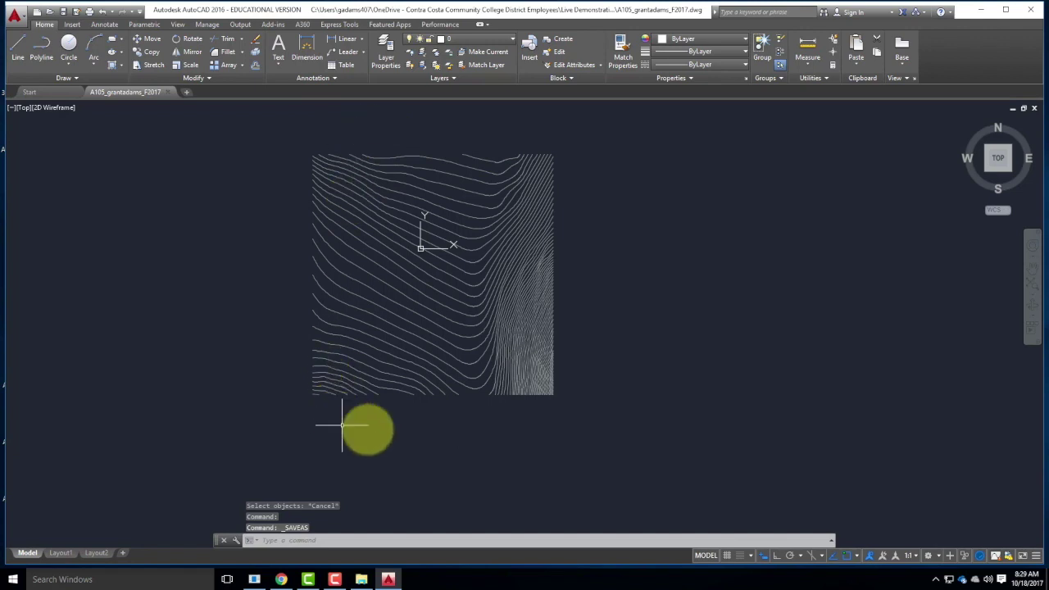
- Turn on the drawing grid, set its X and Y spacing to 1' with a major line every 5, and check it around the contours
{"action": "mouse_move", "coordinate": [492, 159]}
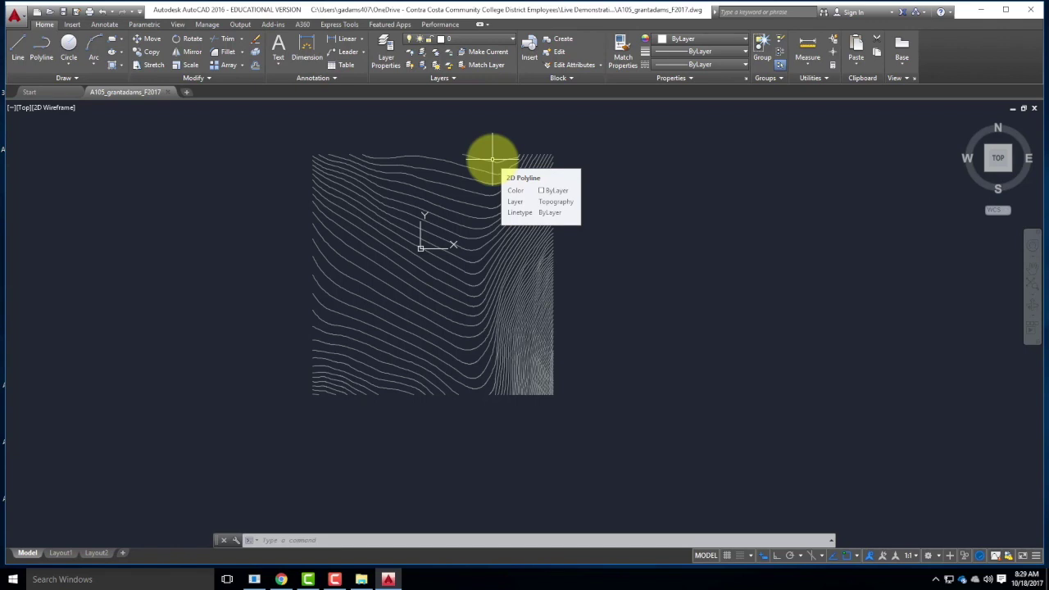
{"action": "left_click", "coordinate": [729, 556]}
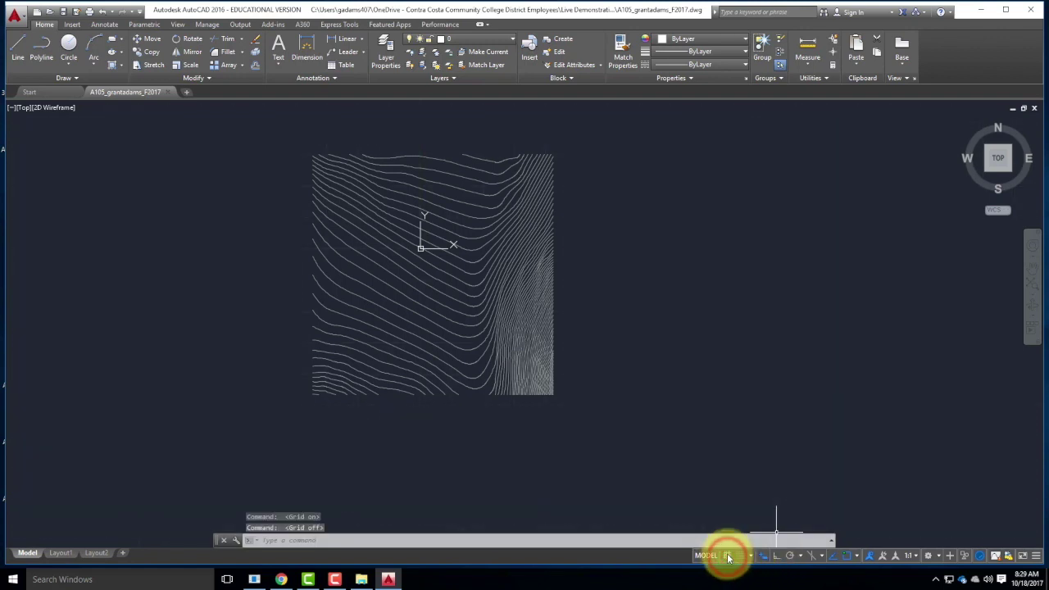
{"action": "left_click", "coordinate": [732, 557]}
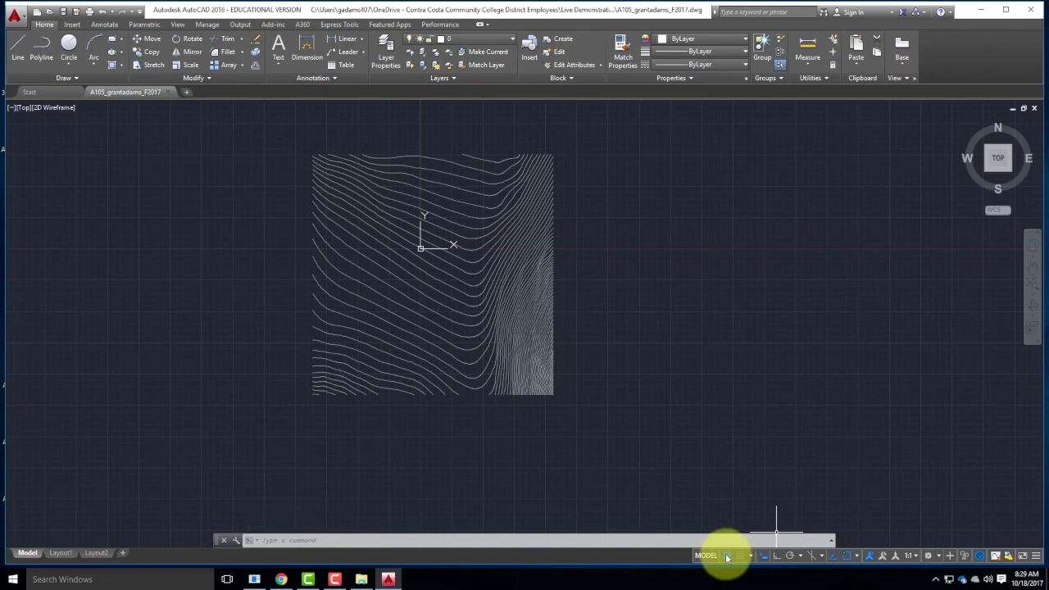
{"action": "left_click", "coordinate": [739, 541]}
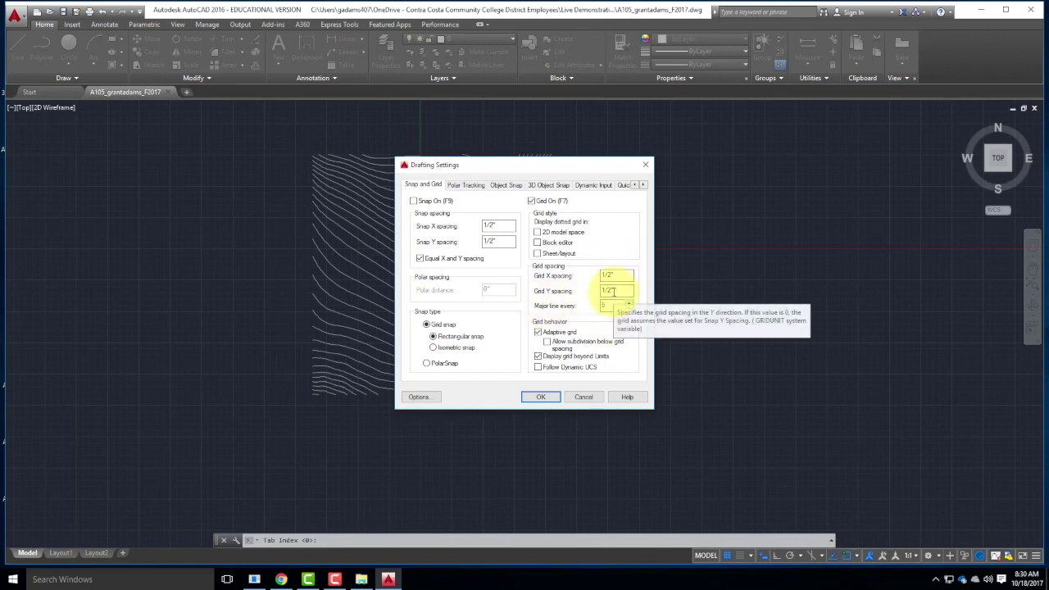
{"action": "double_click", "coordinate": [612, 276]}
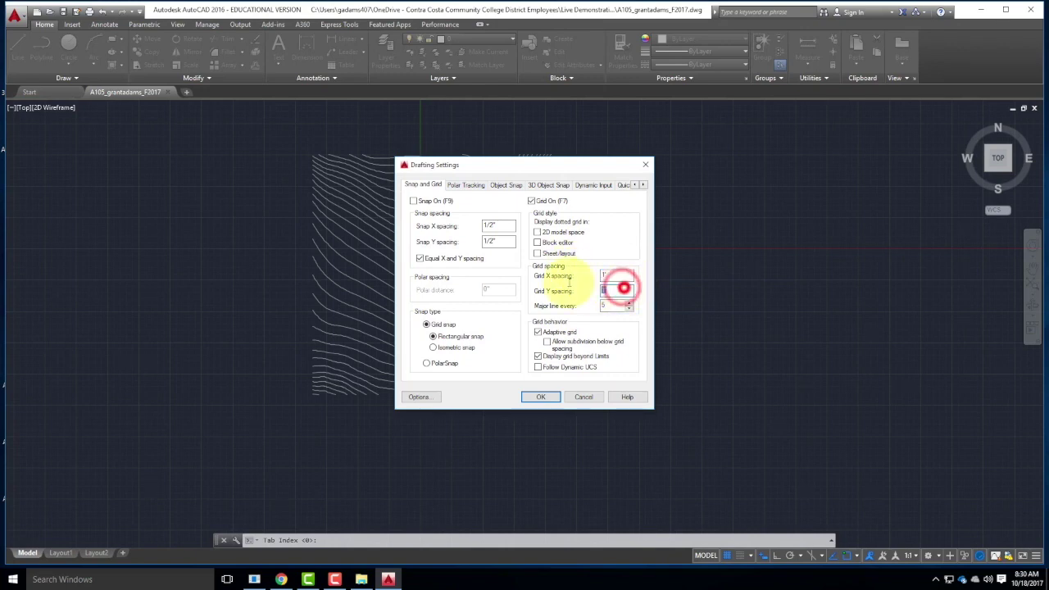
{"action": "left_click", "coordinate": [612, 305]}
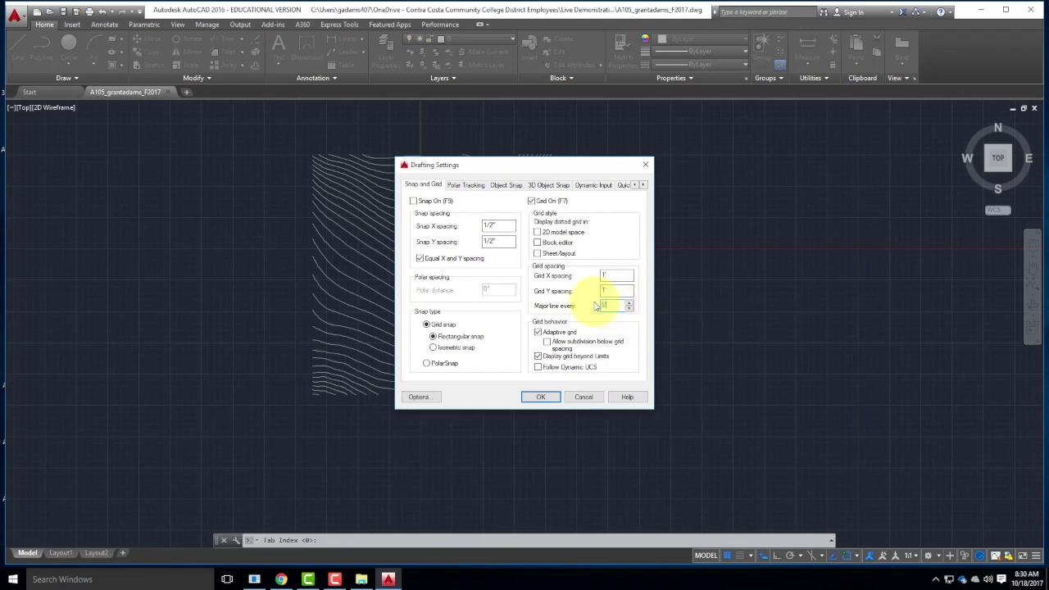
{"action": "left_click", "coordinate": [537, 397]}
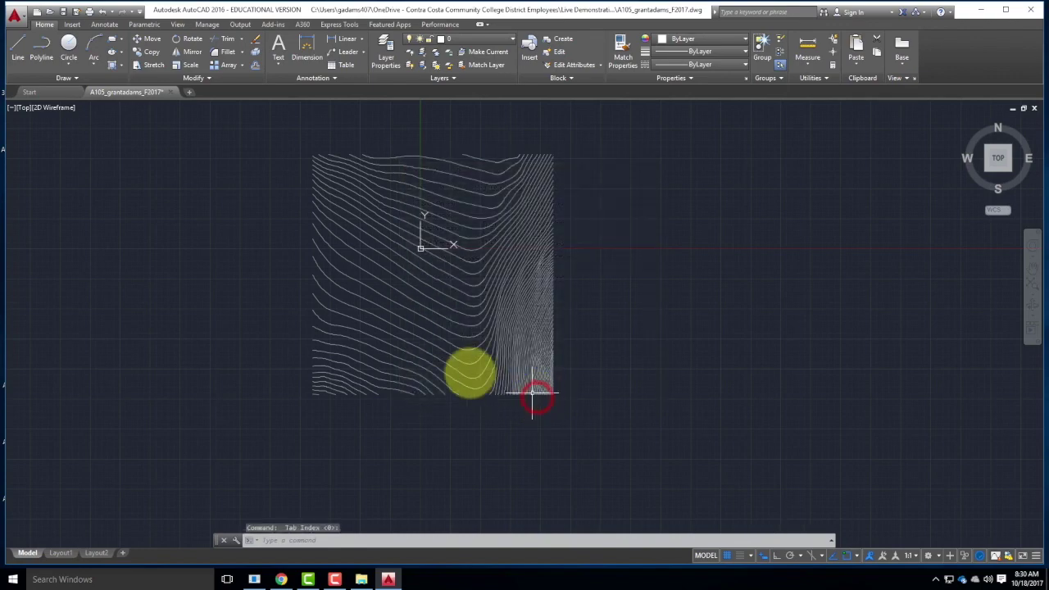
{"action": "scroll", "coordinate": [433, 238], "scroll_direction": "up", "scroll_amount": 6}
{"action": "scroll", "coordinate": [451, 267], "scroll_direction": "up", "scroll_amount": 3}
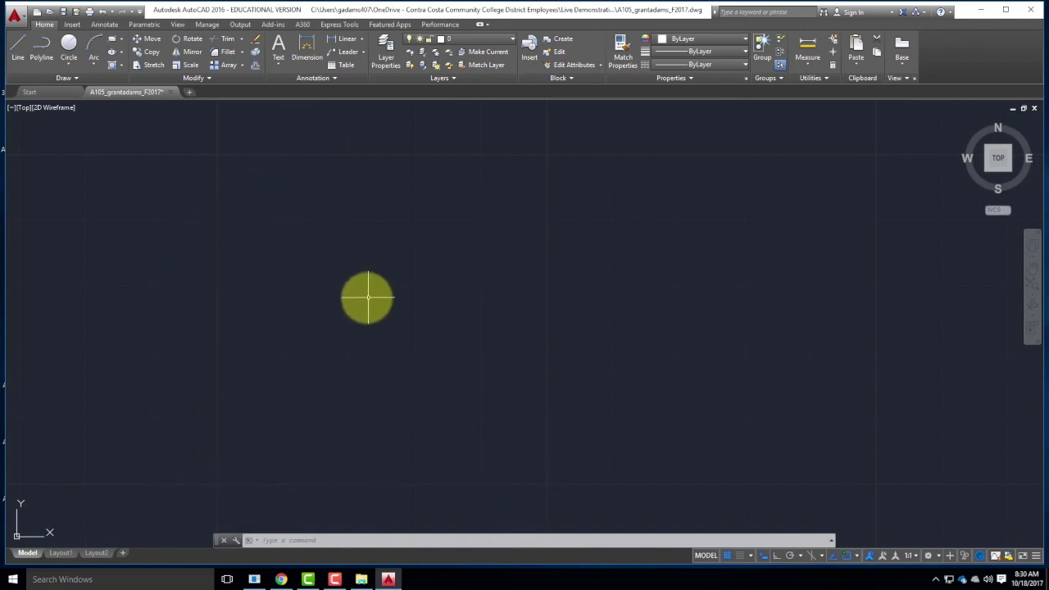
{"action": "scroll", "coordinate": [368, 298], "scroll_direction": "down", "scroll_amount": 5}
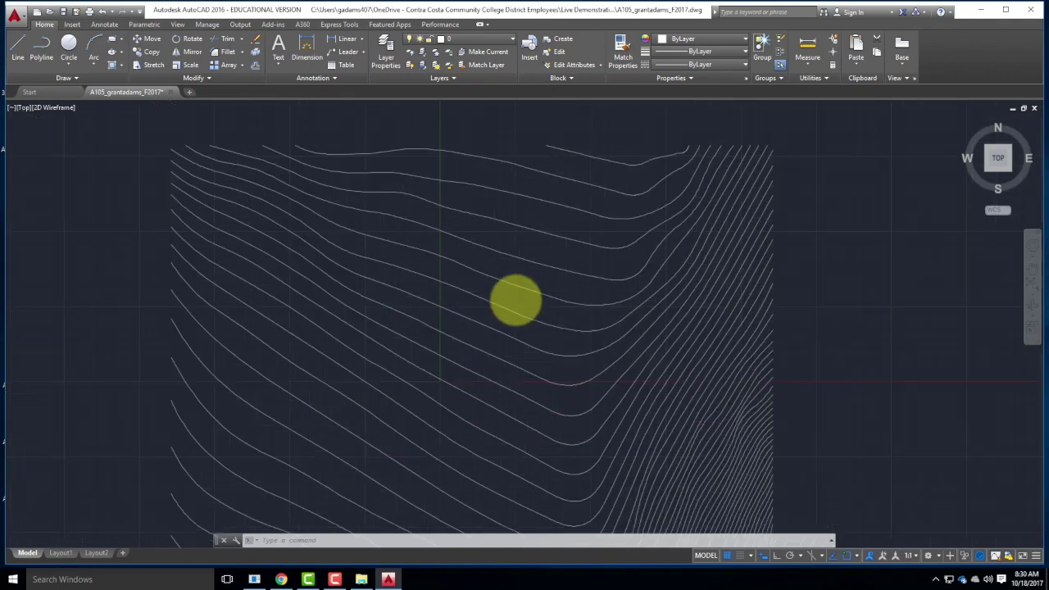
{"action": "scroll", "coordinate": [515, 300], "scroll_direction": "down", "scroll_amount": 5}
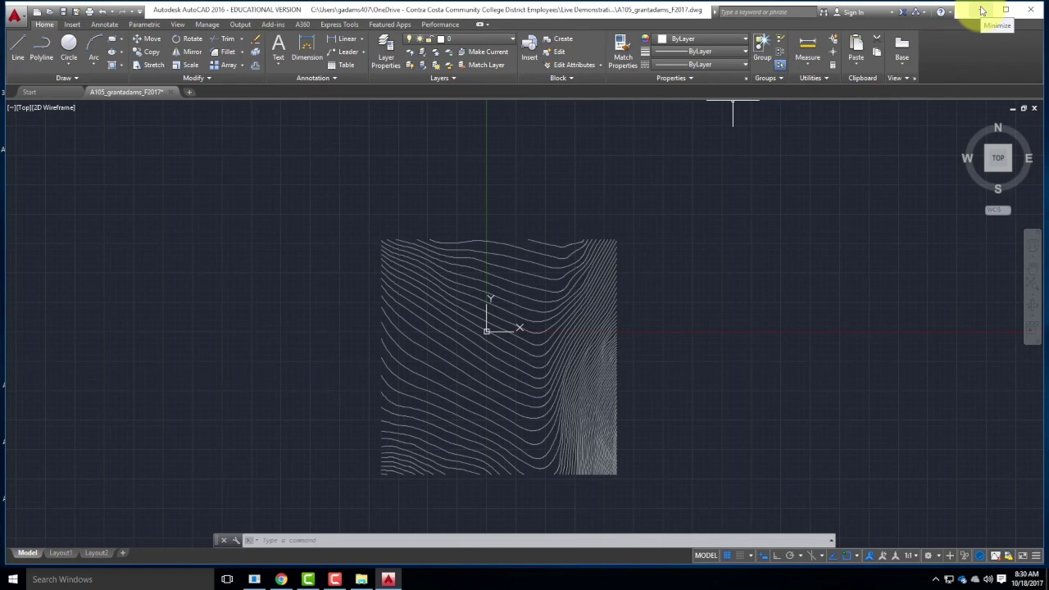
- Switch to Google Earth Pro and examine the terrain around the Building Site A105 placemark from several directions and distances
{"action": "left_click", "coordinate": [332, 580]}
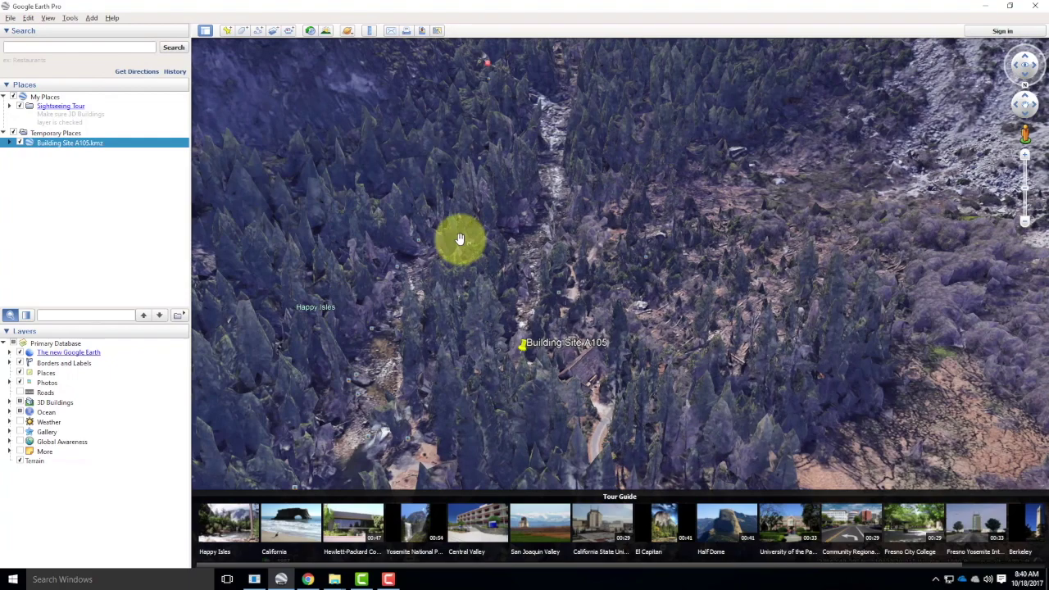
{"action": "scroll", "coordinate": [606, 295], "scroll_direction": "down", "scroll_amount": 5}
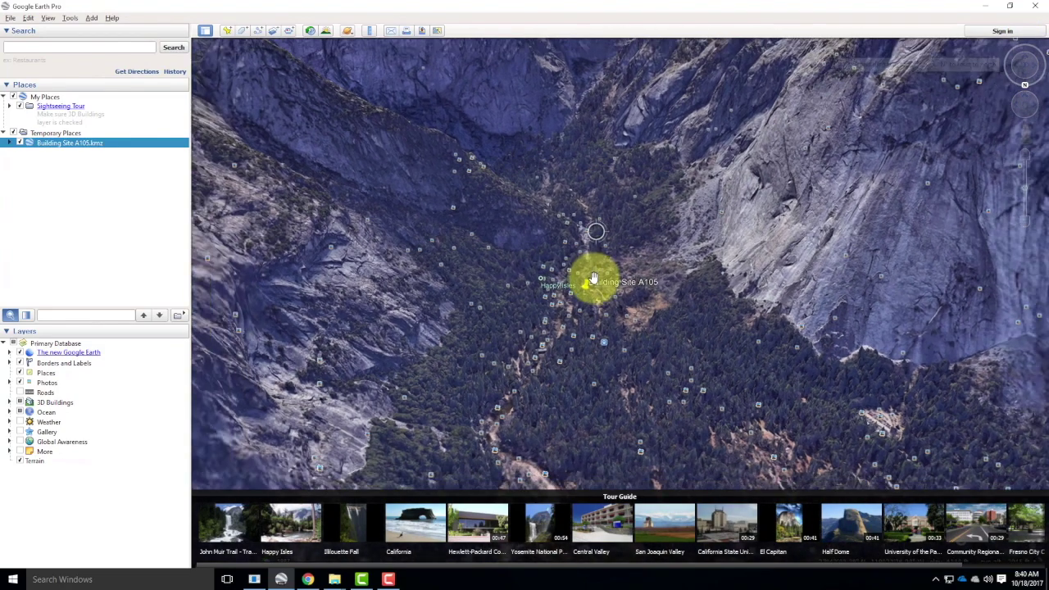
{"action": "middle_click_drag", "start_coordinate": [595, 278], "coordinate": [595, 99]}
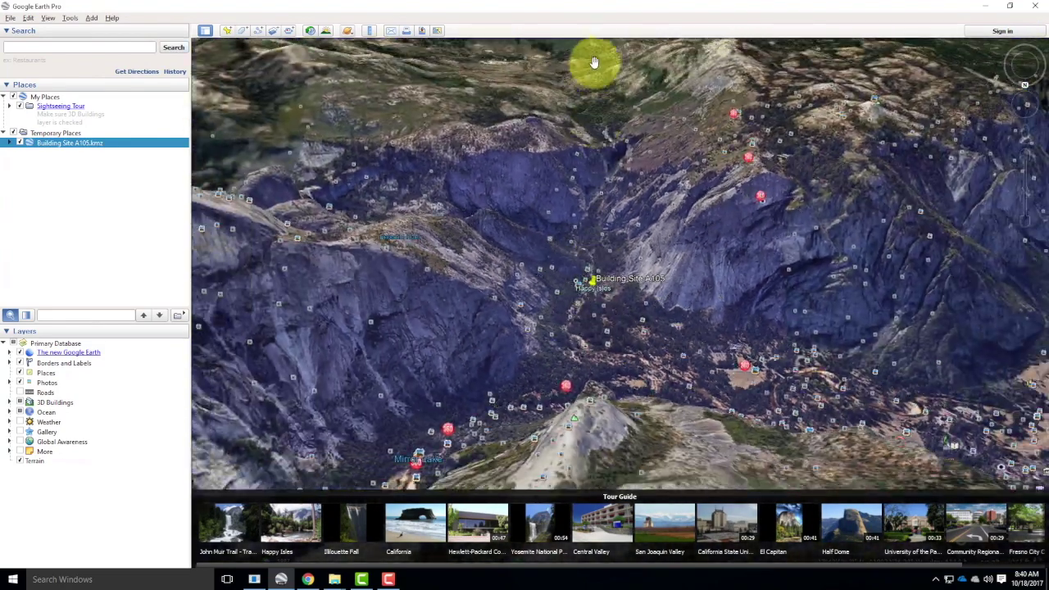
{"action": "mouse_move", "coordinate": [1026, 87]}
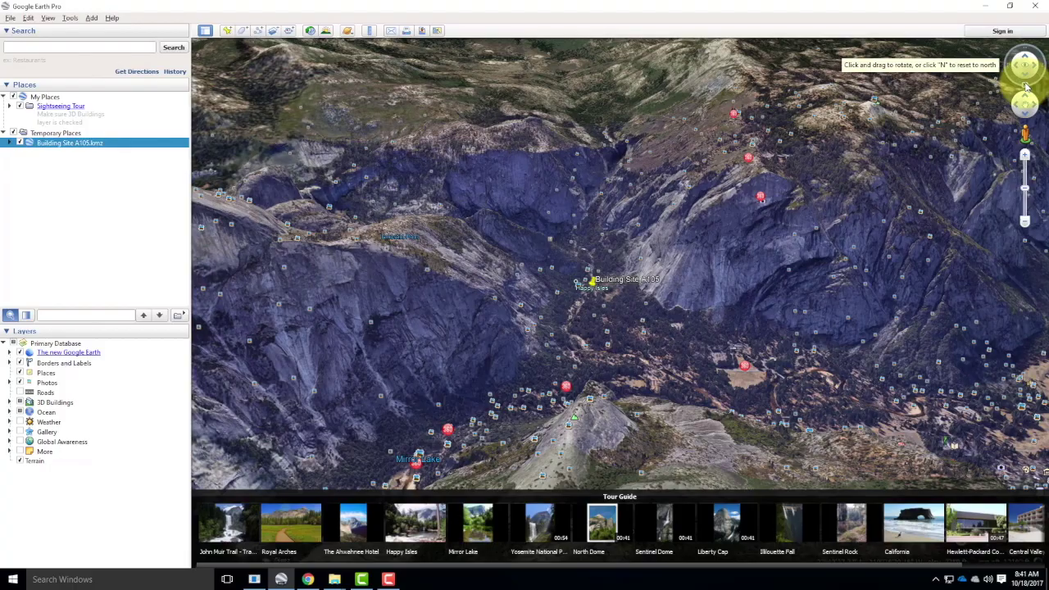
{"action": "left_click_drag", "start_coordinate": [1026, 86], "coordinate": [1024, 11]}
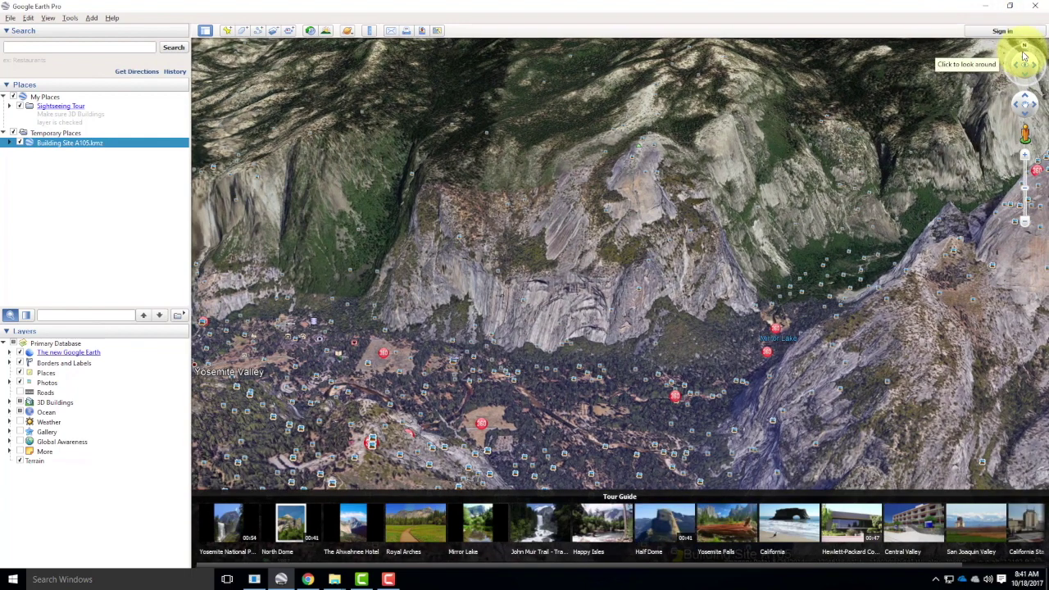
{"action": "left_click_drag", "start_coordinate": [798, 200], "coordinate": [679, 251]}
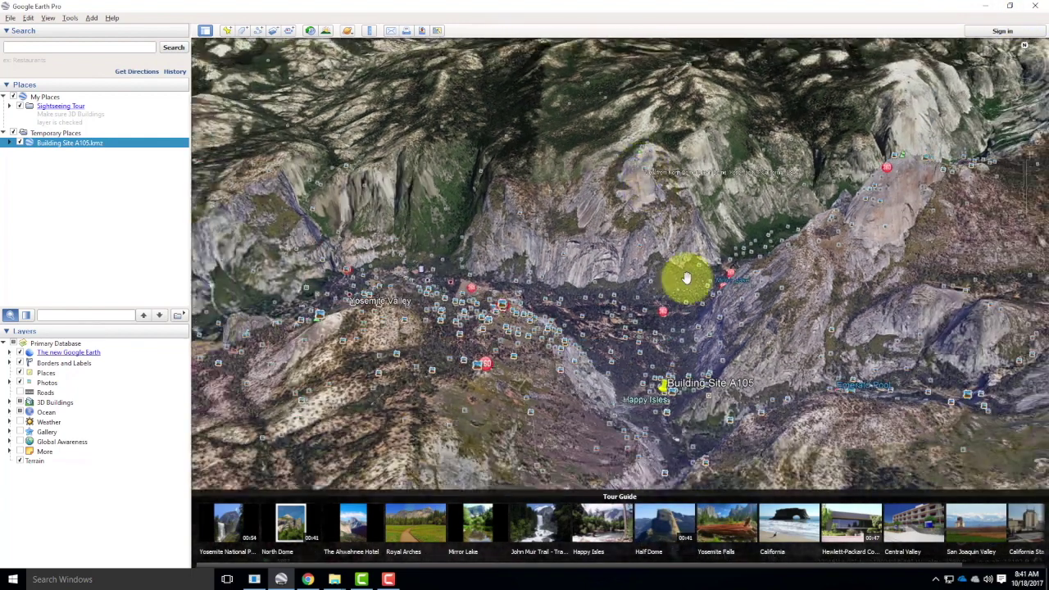
{"action": "double_click", "coordinate": [653, 445]}
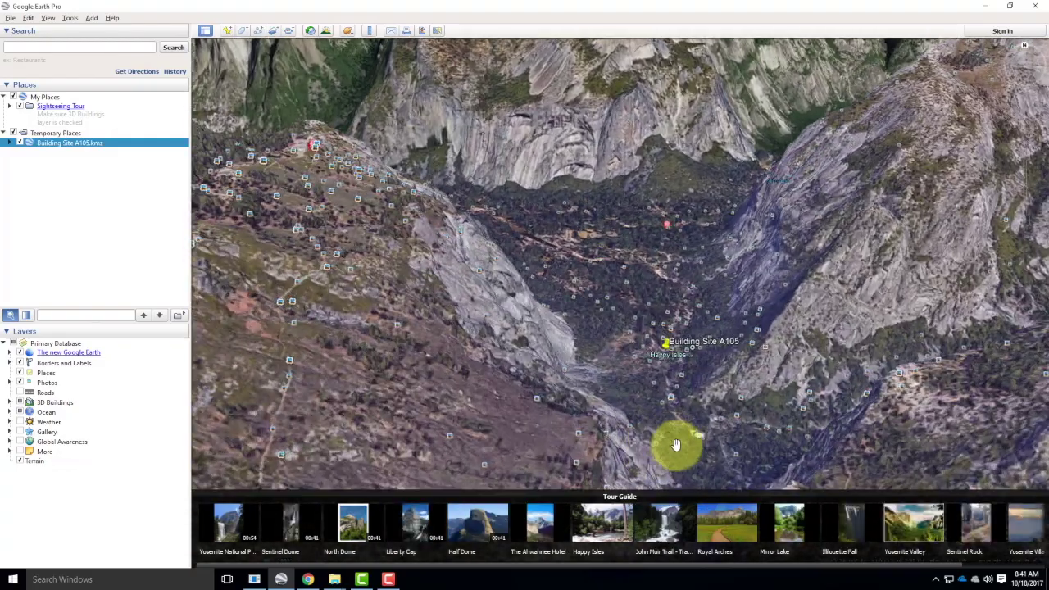
{"action": "double_click", "coordinate": [668, 436]}
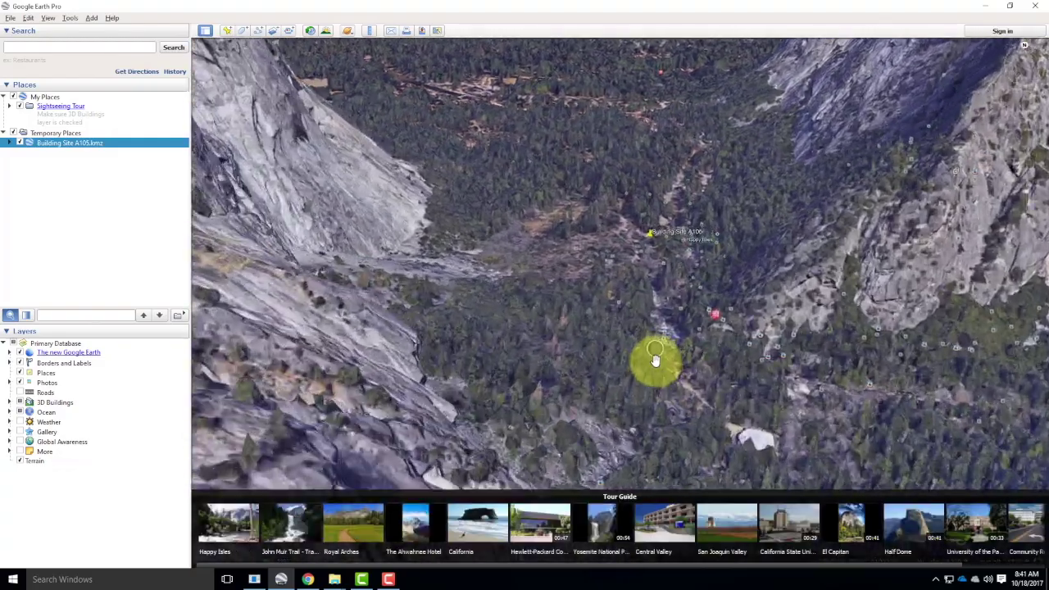
- Examine the forest and river surroundings of the Building Site A105 placemark from near and far
{"action": "scroll", "coordinate": [687, 375], "scroll_direction": "down", "scroll_amount": 5}
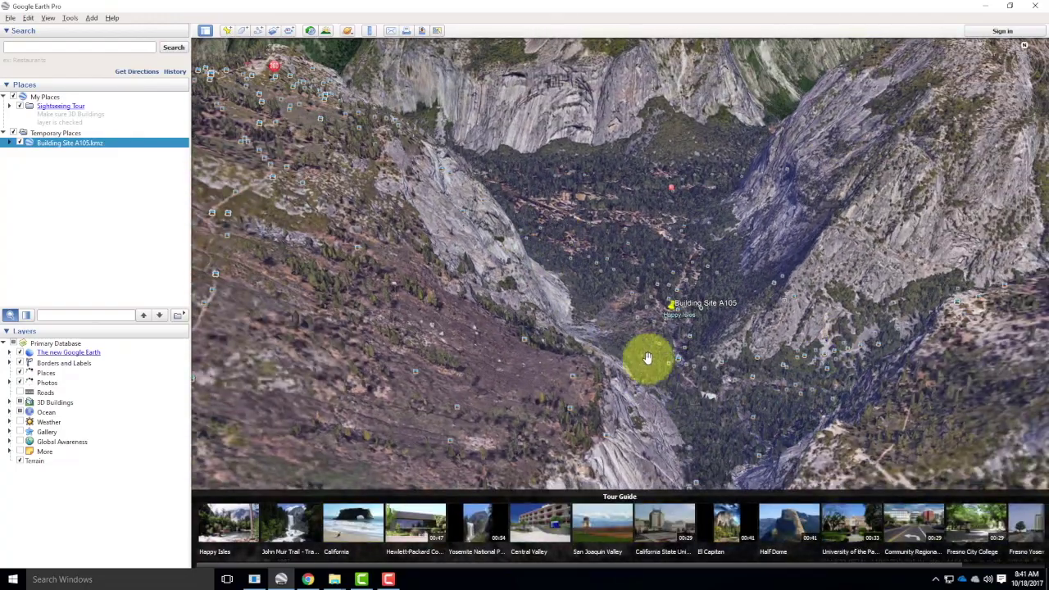
{"action": "double_click", "coordinate": [673, 318]}
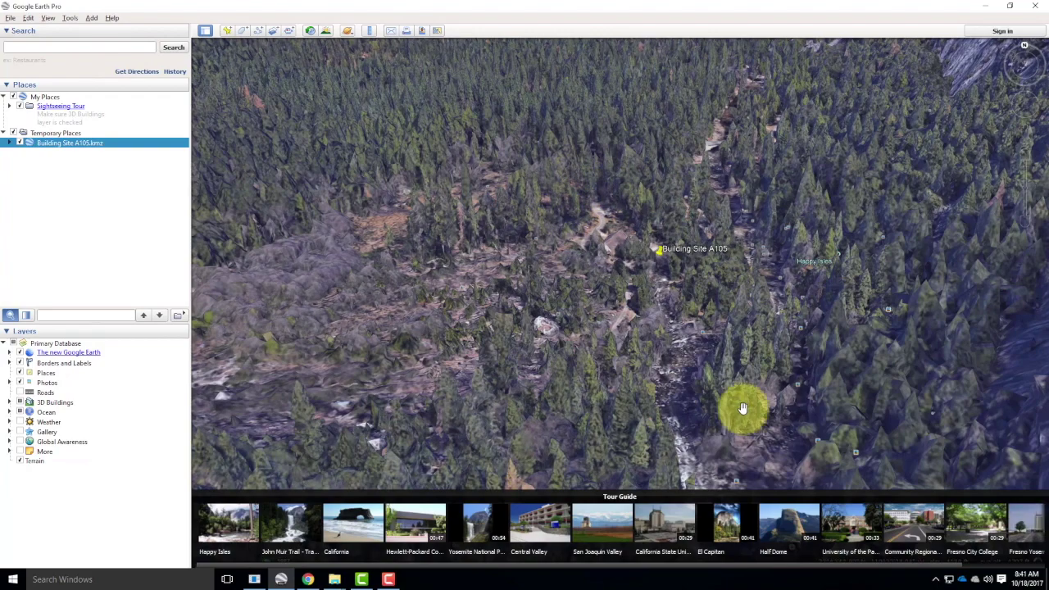
{"action": "scroll", "coordinate": [554, 282], "scroll_direction": "down", "scroll_amount": 3}
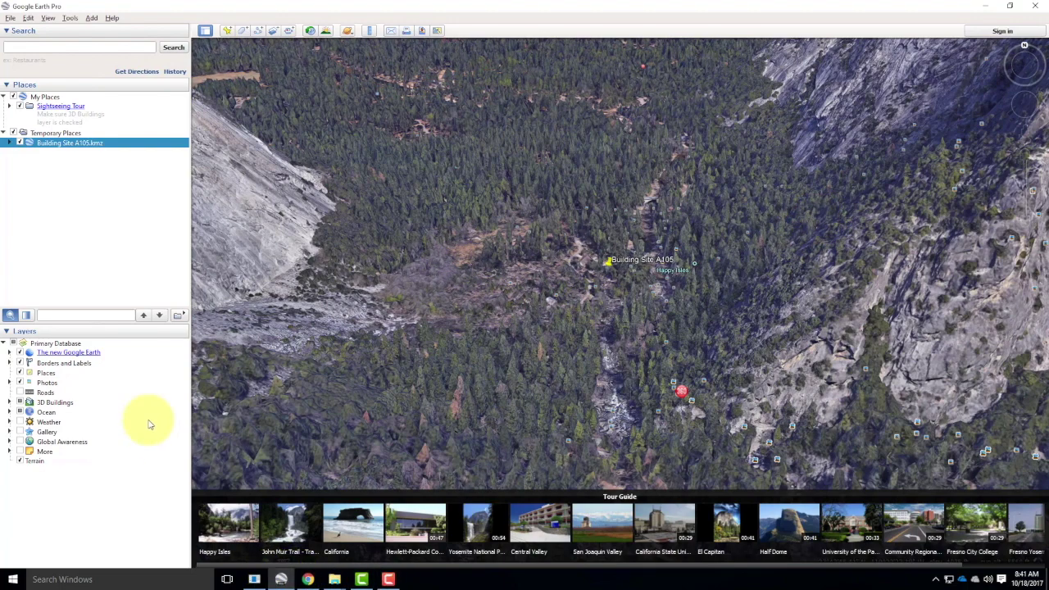
- Open the Topography - A105 drawing from the Building-Site-A105 folder in AutoCAD, accepting the foreign DWG file, and inspect its contour lines
{"action": "mouse_move", "coordinate": [338, 582]}
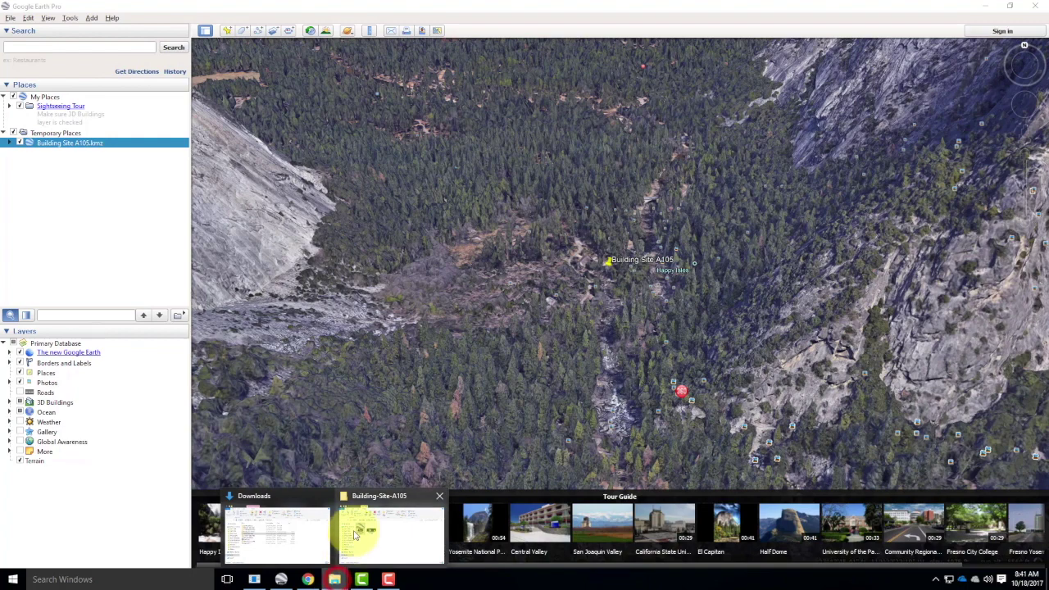
{"action": "left_click", "coordinate": [386, 530]}
{"action": "double_click", "coordinate": [516, 259]}
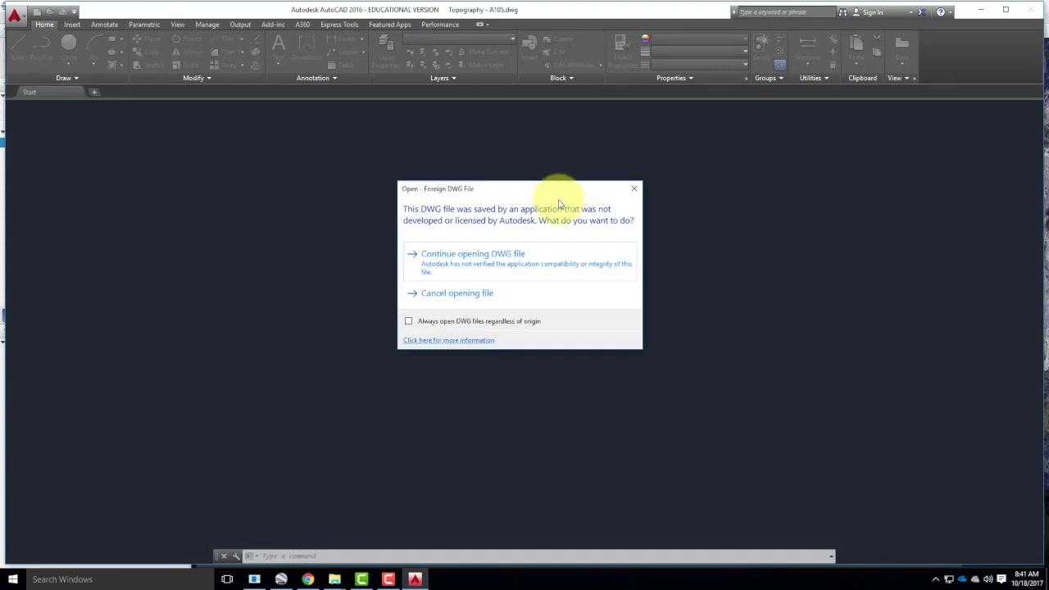
{"action": "left_click", "coordinate": [491, 269]}
{"action": "scroll", "coordinate": [445, 287], "scroll_direction": "down", "scroll_amount": 2}
{"action": "scroll", "coordinate": [356, 375], "scroll_direction": "up", "scroll_amount": 4}
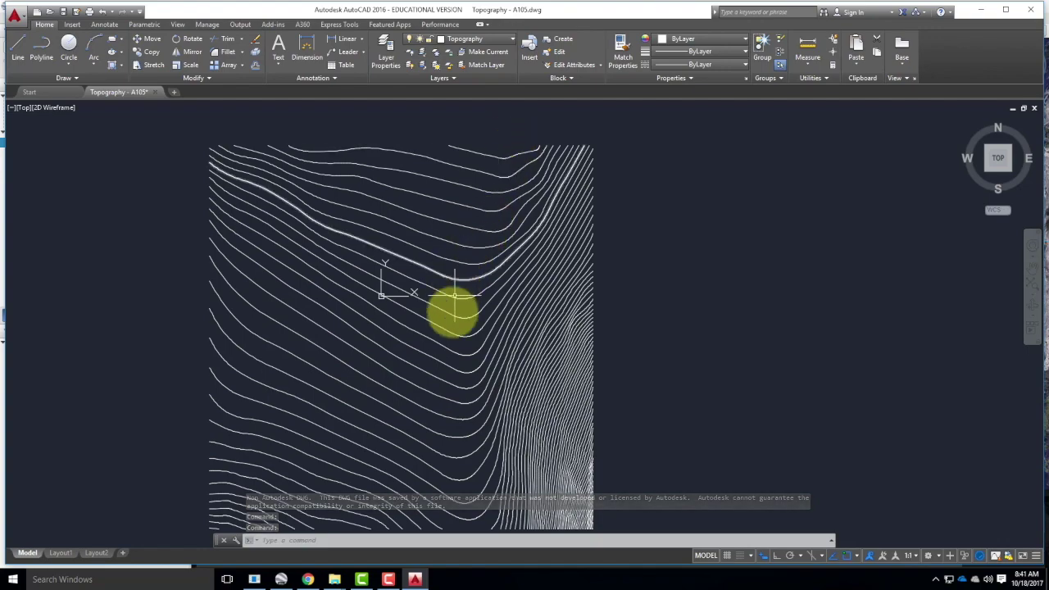
- Return to Google Earth Pro and view the Panoramio photos near Building Site A105, including Merced River at Happy Isle and Spring along John Muir Trail
{"action": "left_click", "coordinate": [283, 579]}
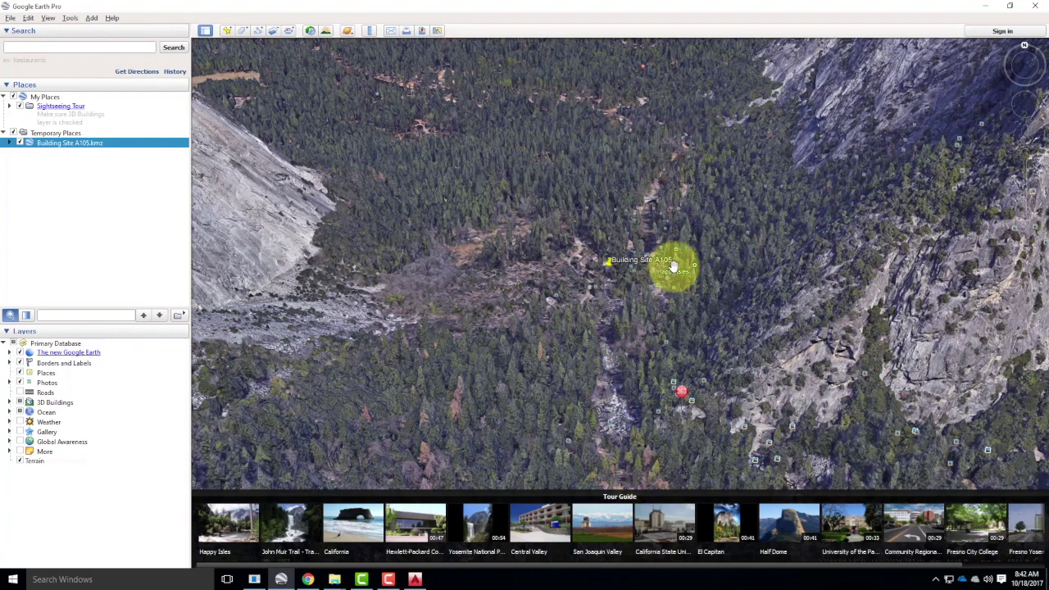
{"action": "scroll", "coordinate": [623, 322], "scroll_direction": "down", "scroll_amount": 2}
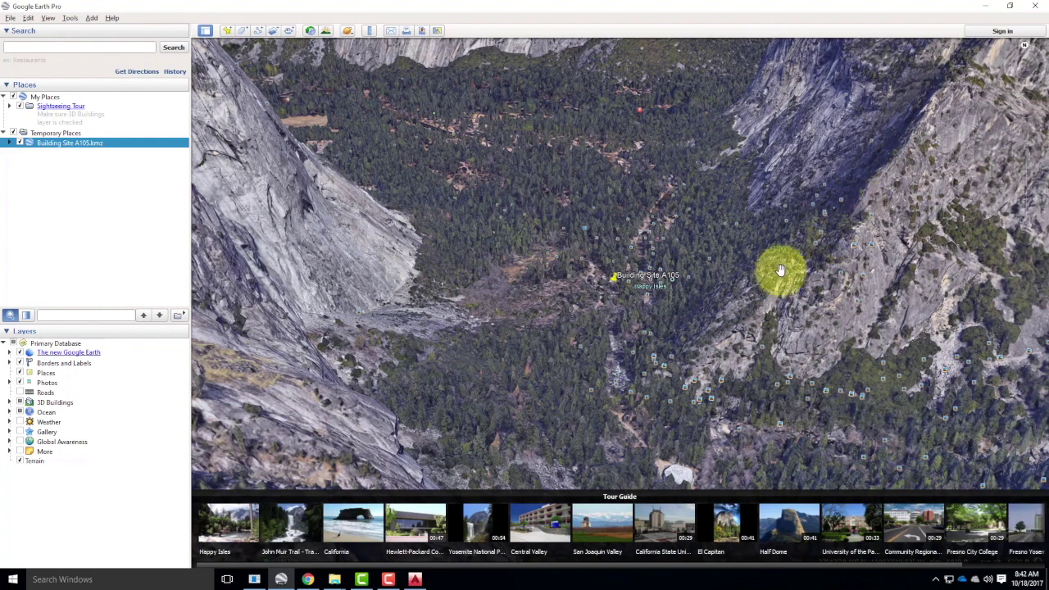
{"action": "double_click", "coordinate": [646, 293]}
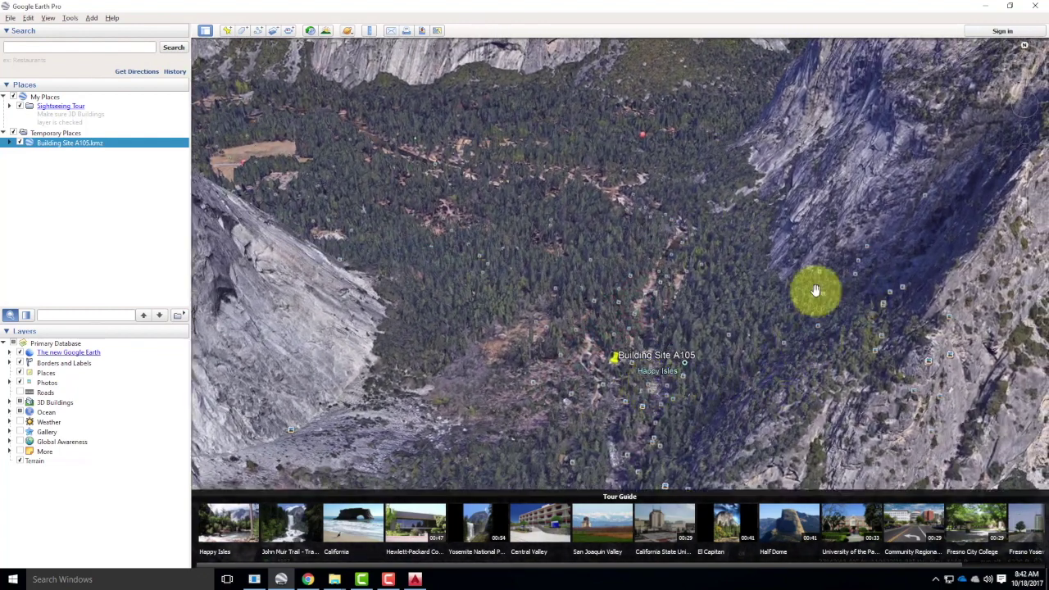
{"action": "scroll", "coordinate": [651, 384], "scroll_direction": "up", "scroll_amount": 5}
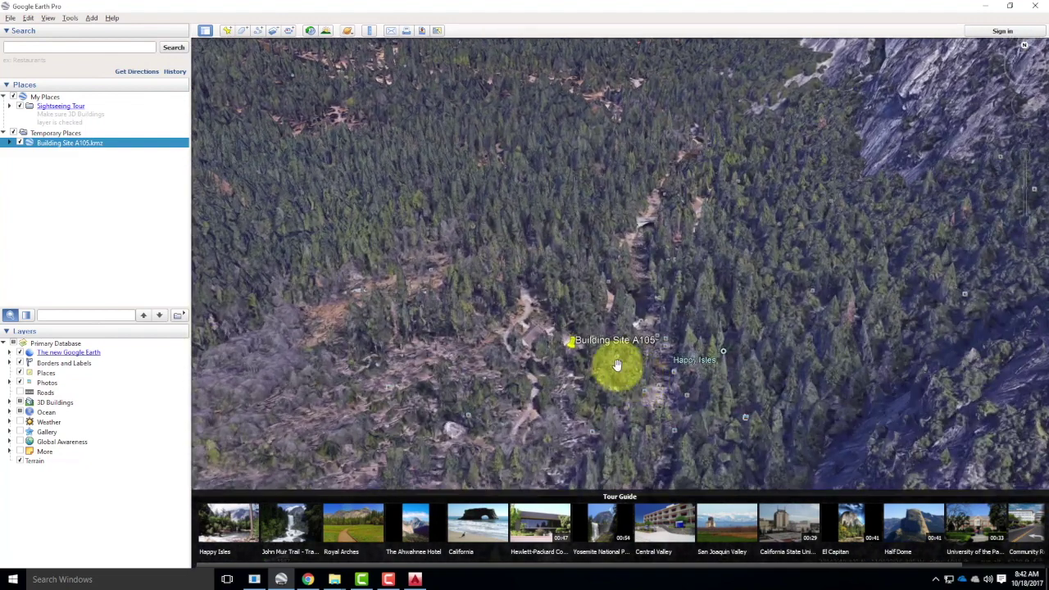
{"action": "left_click", "coordinate": [617, 363]}
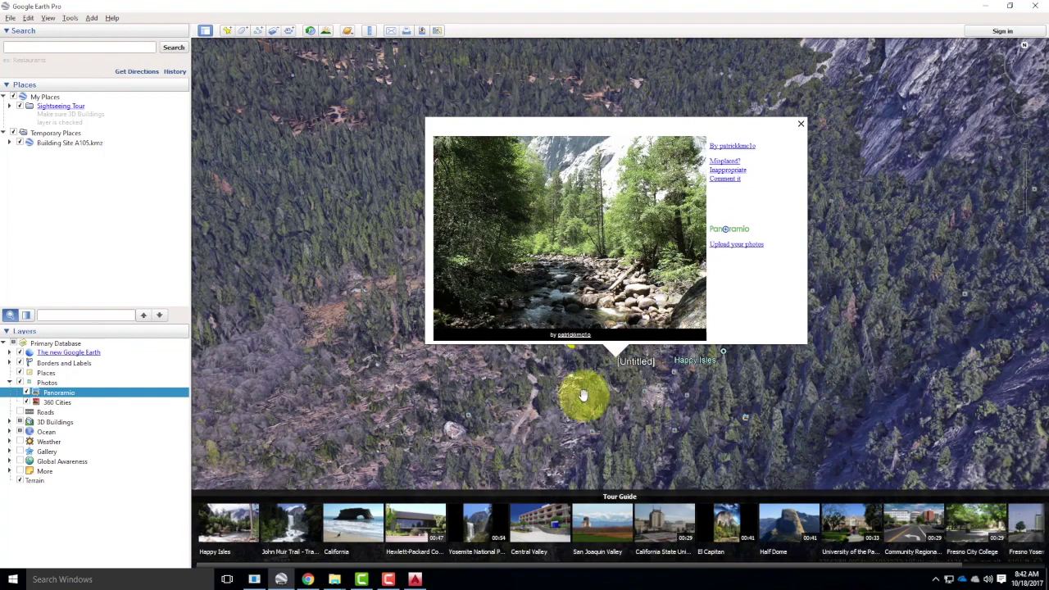
{"action": "left_click", "coordinate": [685, 396]}
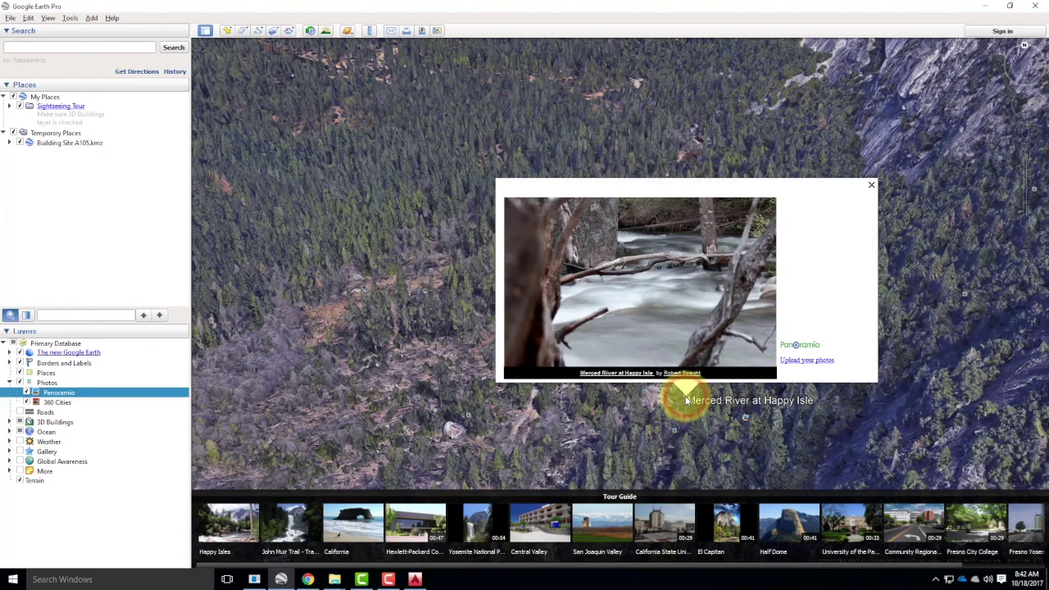
{"action": "left_click", "coordinate": [742, 418]}
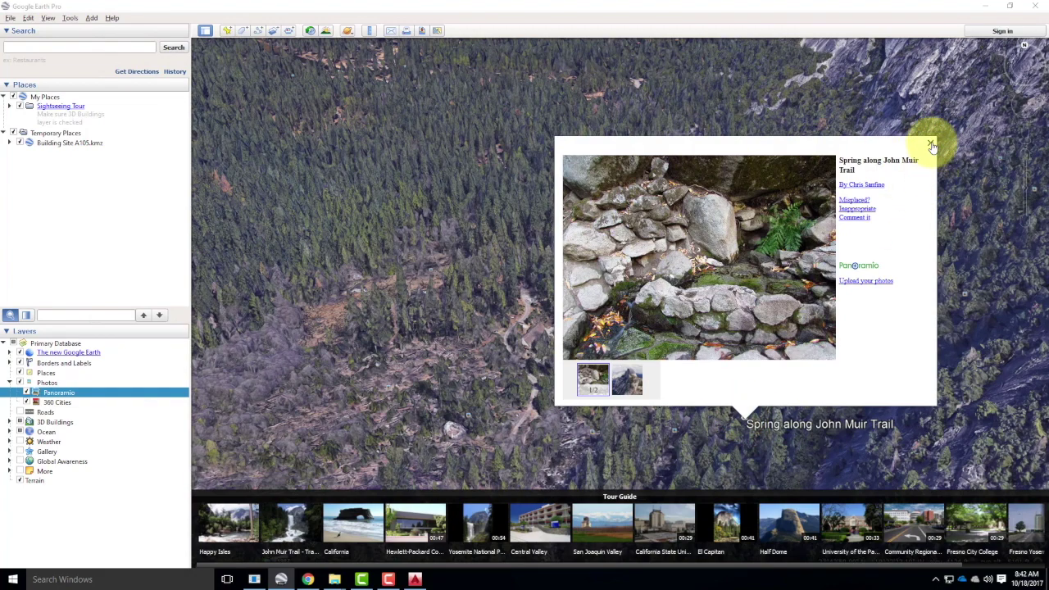
{"action": "left_click", "coordinate": [931, 141]}
- Examine the valley around Building Site A105, and look across to Half Dome and the surrounding mountains from another direction
{"action": "scroll", "coordinate": [602, 215], "scroll_direction": "up", "scroll_amount": 3}
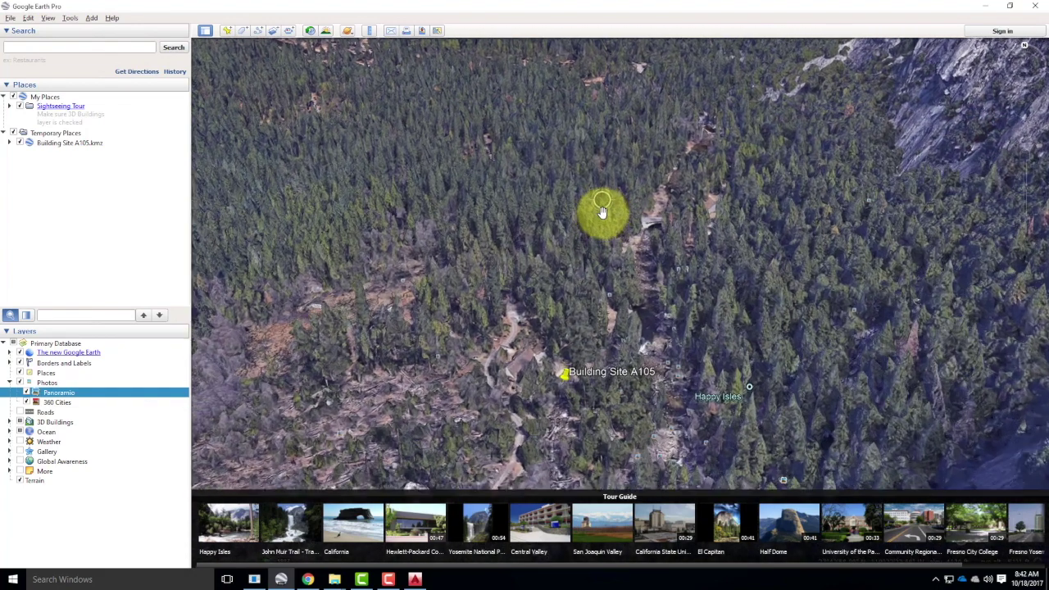
{"action": "scroll", "coordinate": [525, 375], "scroll_direction": "down", "scroll_amount": 2}
{"action": "scroll", "coordinate": [566, 337], "scroll_direction": "down", "scroll_amount": 2}
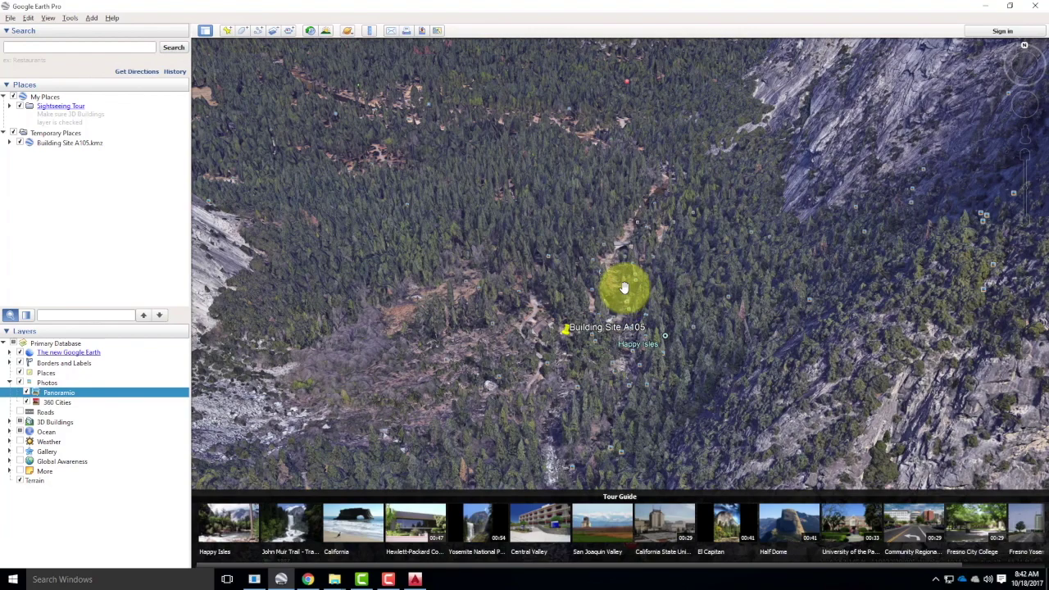
{"action": "left_click_drag", "start_coordinate": [1021, 48], "coordinate": [580, 186]}
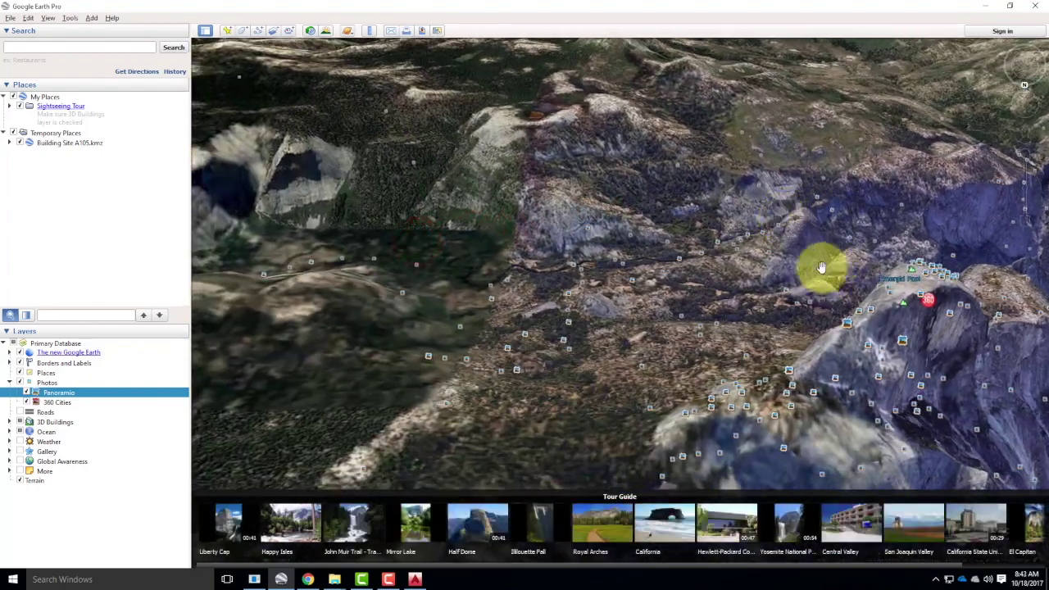
{"action": "left_click_drag", "start_coordinate": [531, 281], "coordinate": [574, 222]}
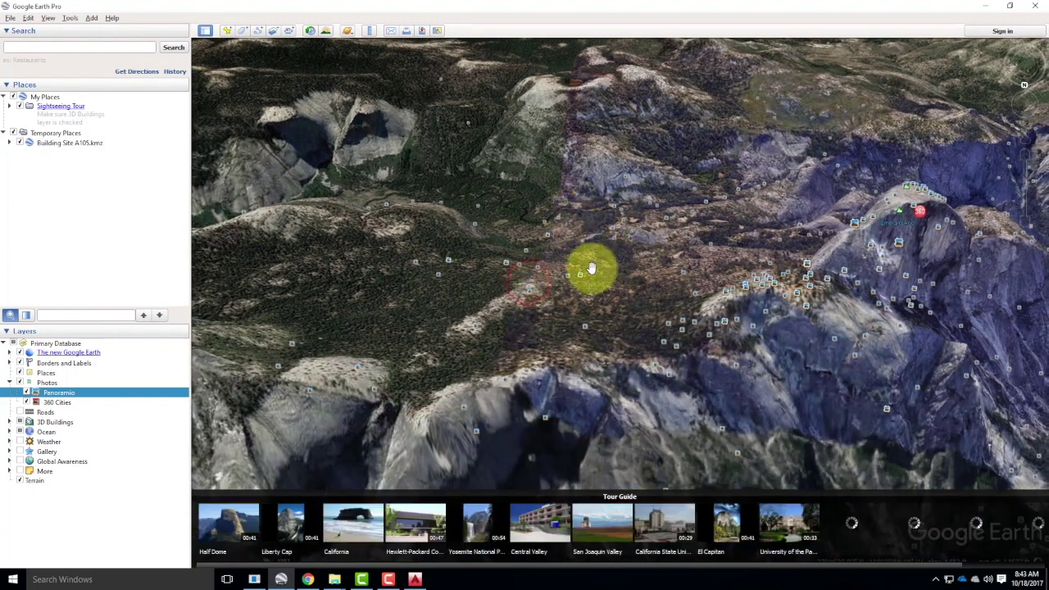
{"action": "left_click_drag", "start_coordinate": [738, 291], "coordinate": [464, 293]}
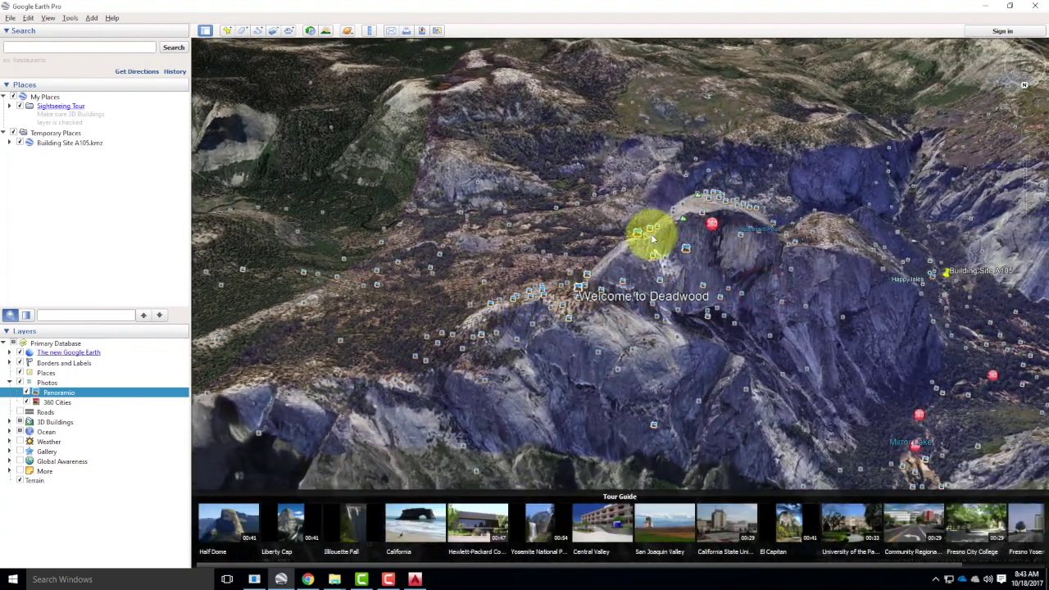
- Examine the cable-route side of Half Dome up close and view three of the Panoramio photos of its cables
{"action": "mouse_move", "coordinate": [1020, 61]}
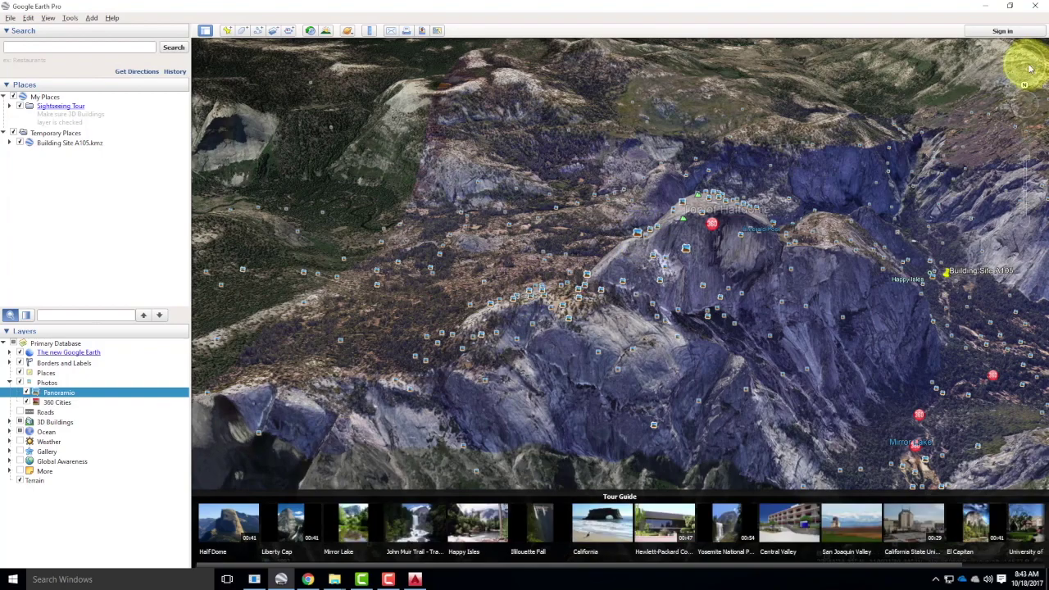
{"action": "left_click_drag", "start_coordinate": [1024, 83], "coordinate": [1042, 76]}
{"action": "scroll", "coordinate": [683, 248], "scroll_direction": "up", "scroll_amount": 5}
{"action": "scroll", "coordinate": [733, 274], "scroll_direction": "up", "scroll_amount": 3}
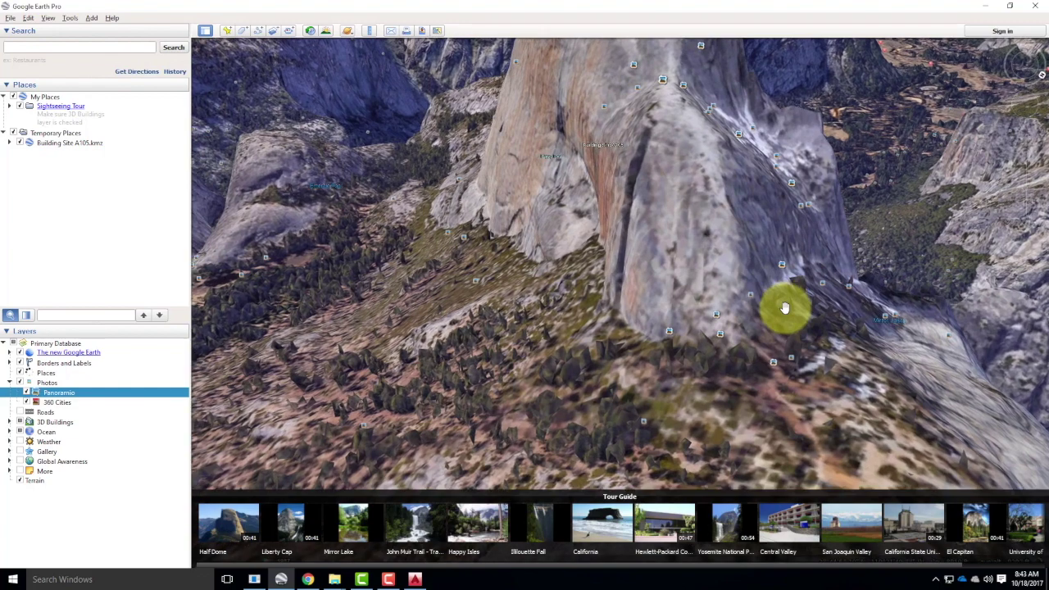
{"action": "double_click", "coordinate": [749, 230]}
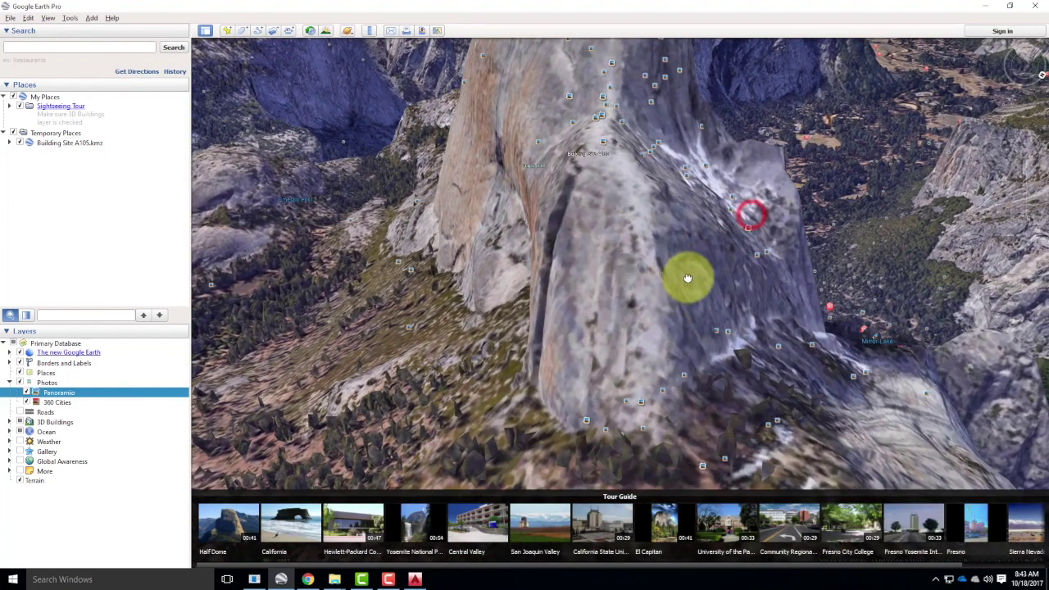
{"action": "left_click_drag", "start_coordinate": [649, 96], "coordinate": [637, 274]}
{"action": "left_click", "coordinate": [582, 224]}
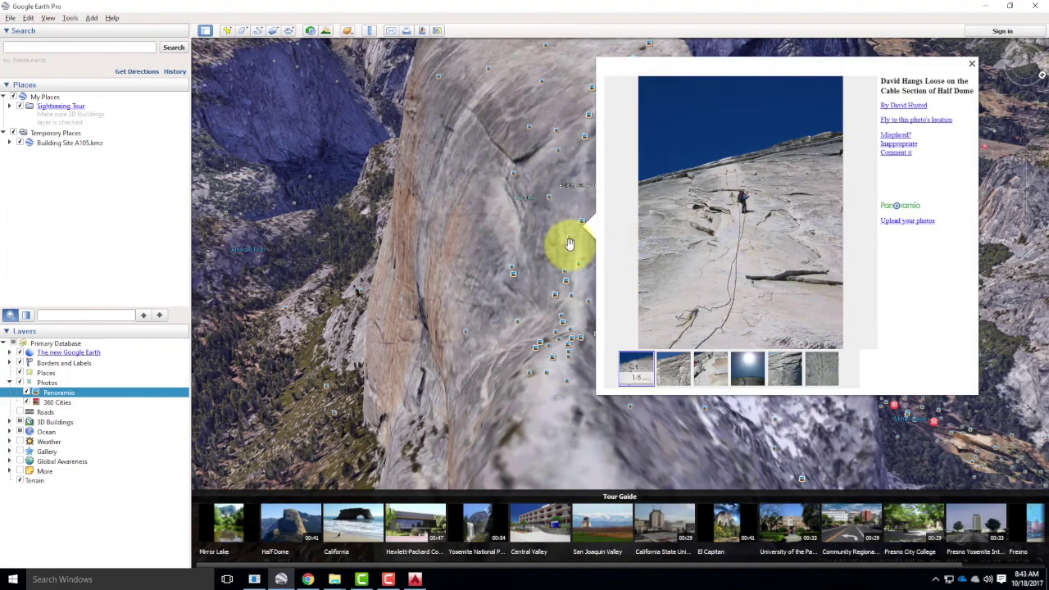
{"action": "left_click", "coordinate": [571, 241]}
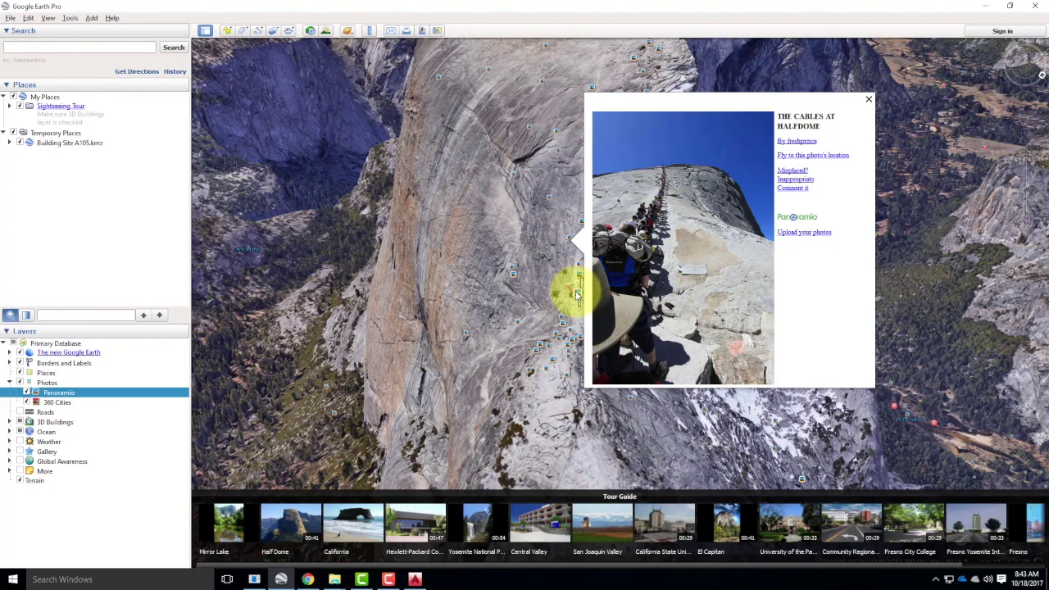
{"action": "left_click", "coordinate": [578, 295]}
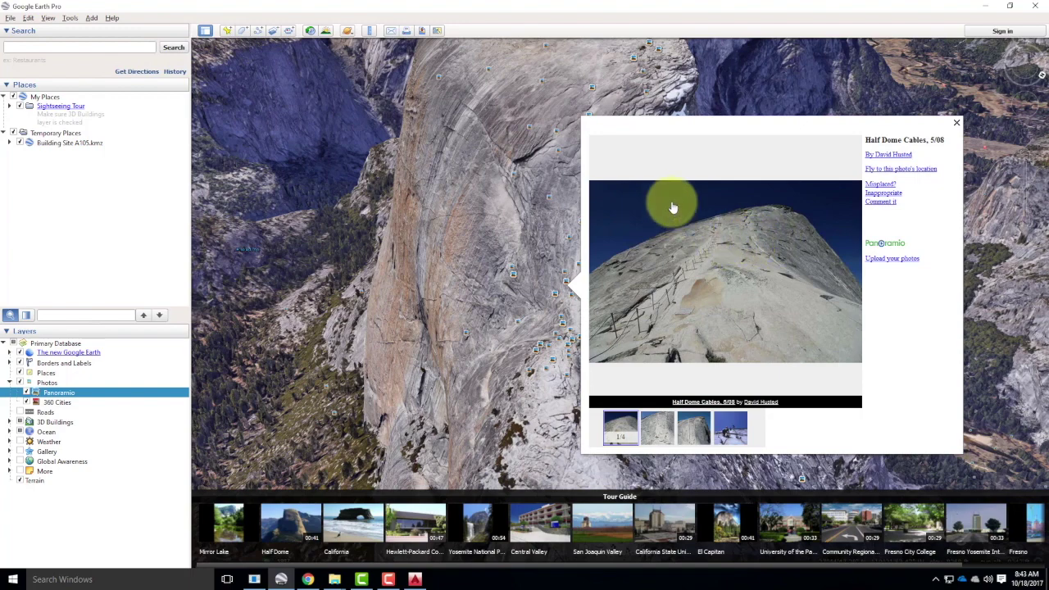
{"action": "left_click", "coordinate": [958, 125]}
- Examine Half Dome's summit and the overhanging visor edge above the valley from several distances
{"action": "left_click_drag", "start_coordinate": [686, 87], "coordinate": [438, 180]}
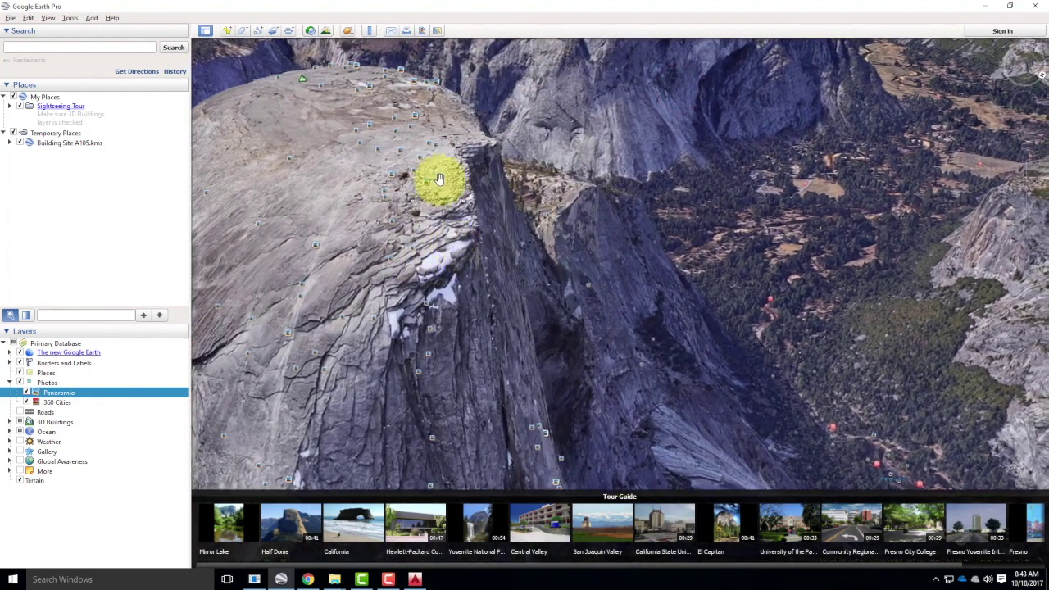
{"action": "mouse_move", "coordinate": [573, 170]}
{"action": "middle_mouse_down"}
{"action": "mouse_move", "coordinate": [541, 222]}
{"action": "mouse_move", "coordinate": [578, 175]}
{"action": "middle_mouse_up"}
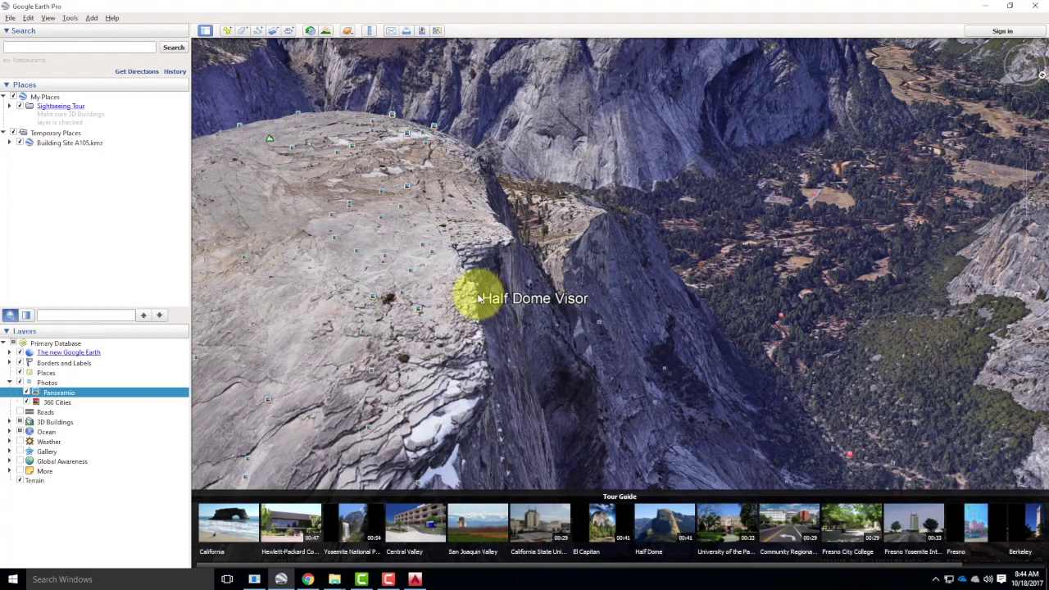
{"action": "middle_click_drag", "start_coordinate": [481, 257], "coordinate": [492, 281]}
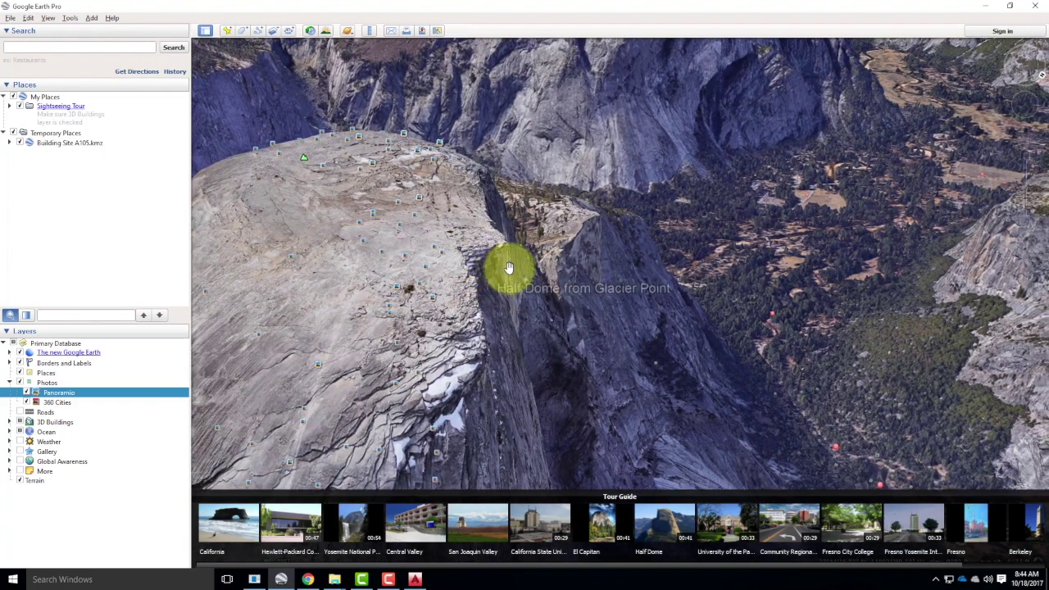
{"action": "middle_click_drag", "start_coordinate": [495, 244], "coordinate": [502, 253]}
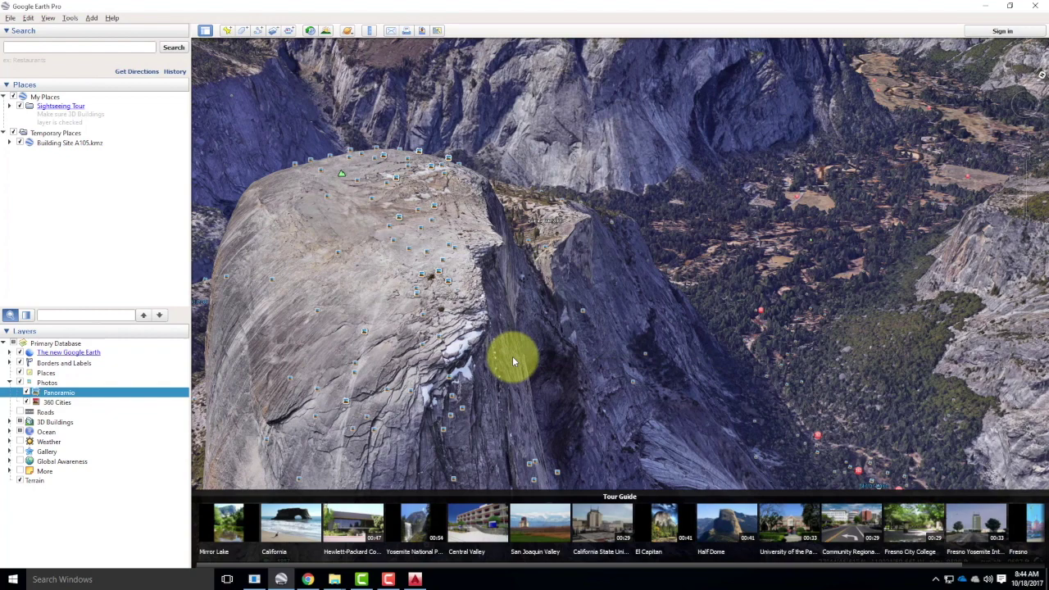
{"action": "scroll", "coordinate": [502, 242], "scroll_direction": "up", "scroll_amount": 2}
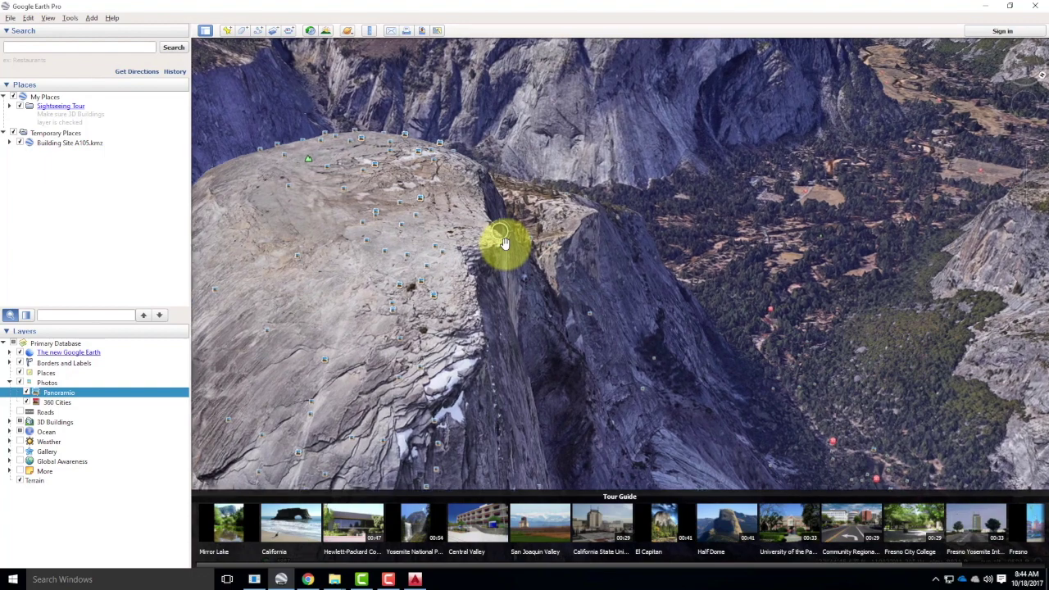
{"action": "scroll", "coordinate": [504, 243], "scroll_direction": "up", "scroll_amount": 2}
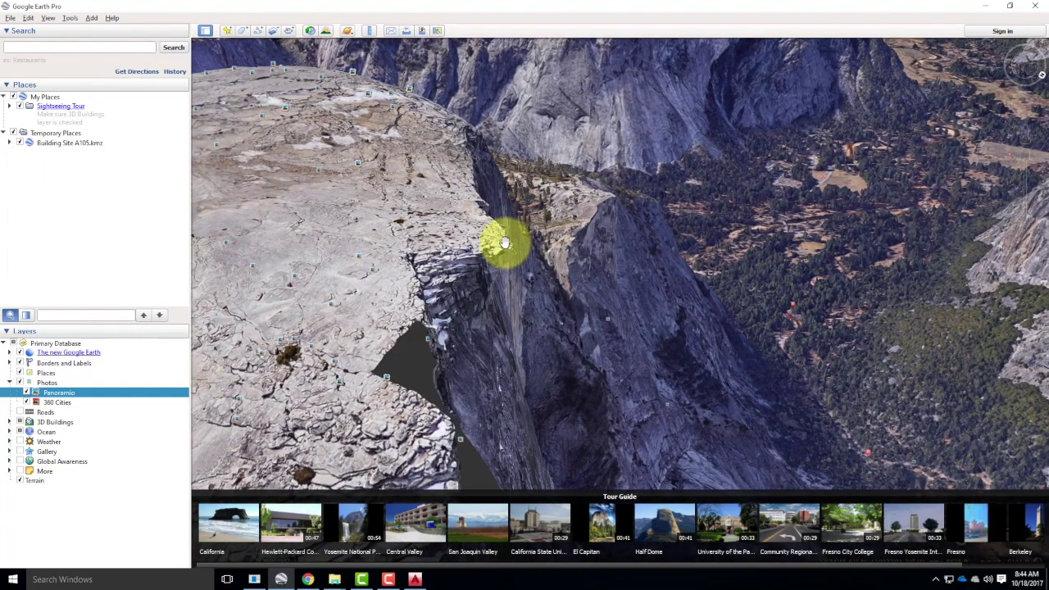
{"action": "scroll", "coordinate": [505, 242], "scroll_direction": "down", "scroll_amount": 3}
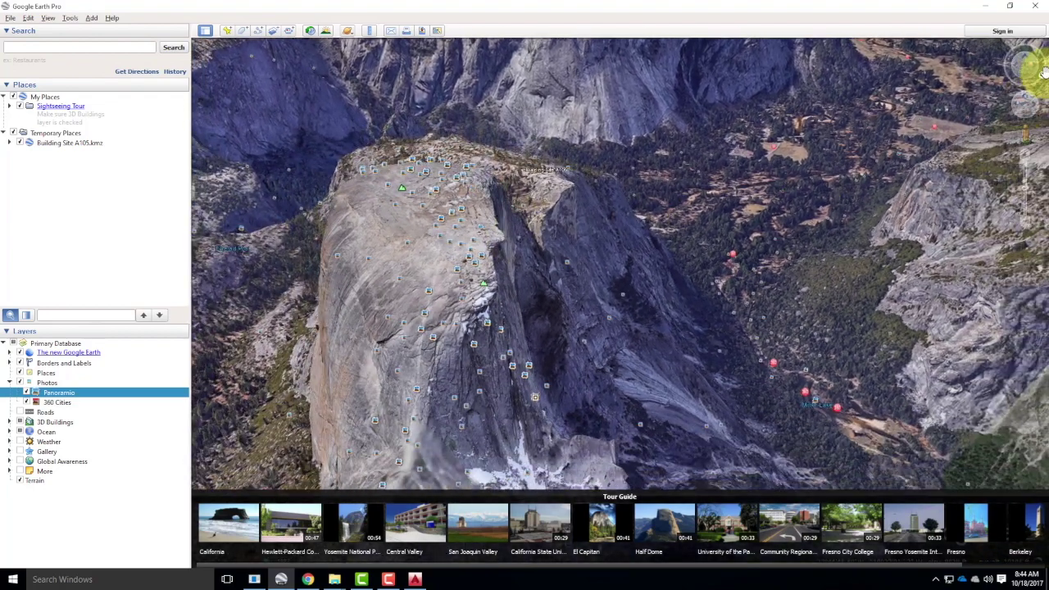
- Turn the view toward north and examine Half Dome's sheer face in relation to the Building Site A105 placemark
{"action": "left_click", "coordinate": [1033, 85]}
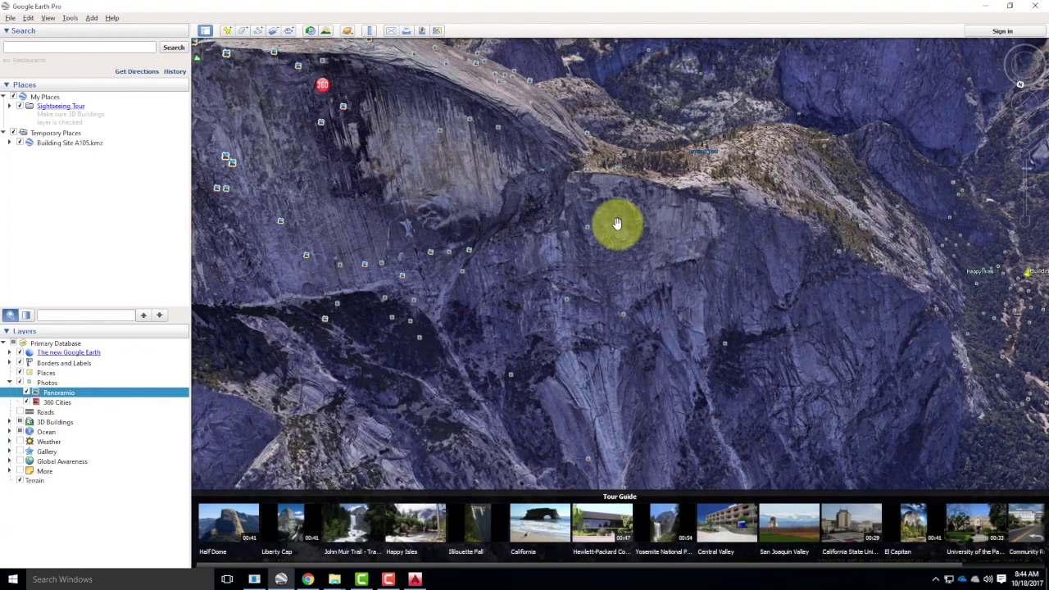
{"action": "scroll", "coordinate": [617, 223], "scroll_direction": "down", "scroll_amount": 3}
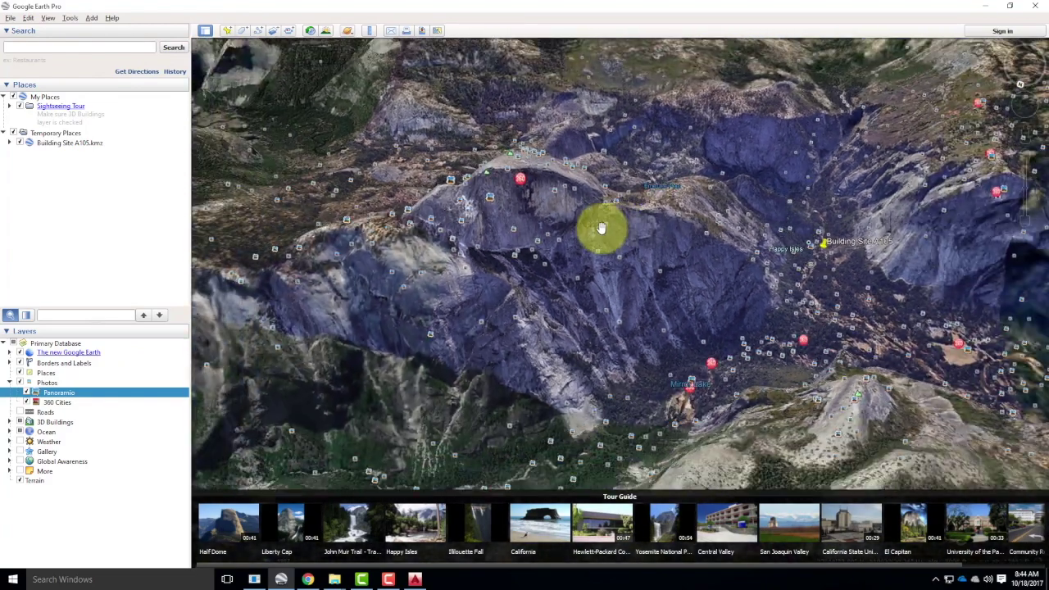
{"action": "scroll", "coordinate": [600, 227], "scroll_direction": "up", "scroll_amount": 2}
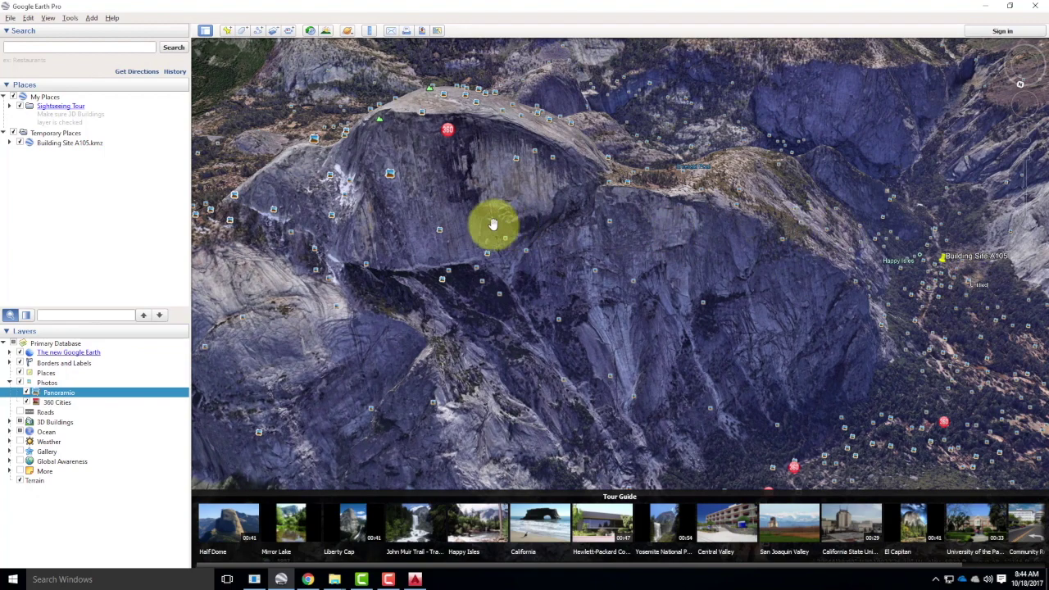
{"action": "scroll", "coordinate": [492, 220], "scroll_direction": "down", "scroll_amount": 2}
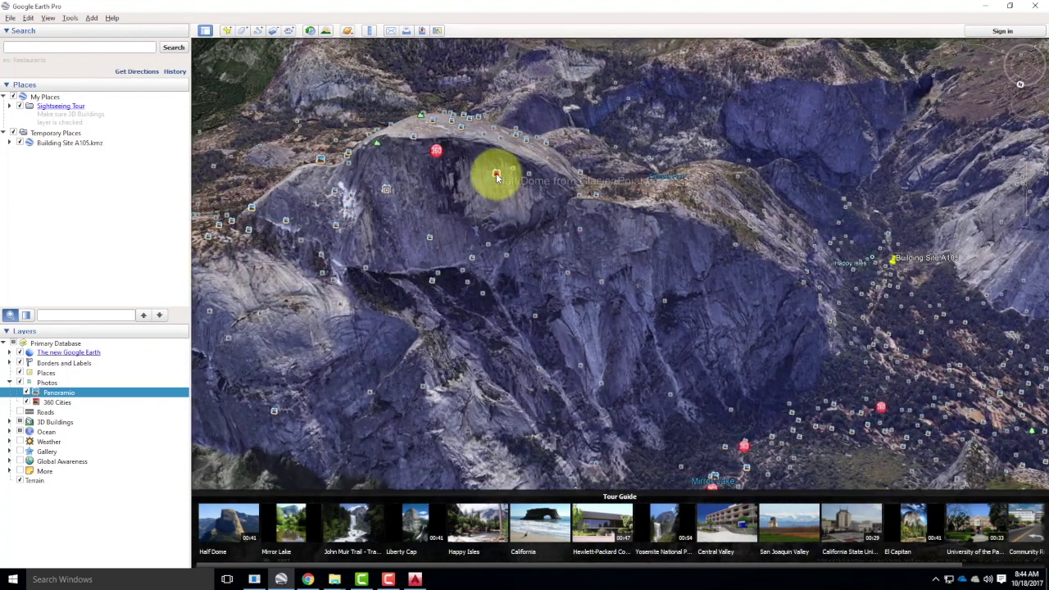
- View the Panoramio photo "Half Dome from Glacier Point" on Half Dome's face and close it
{"action": "left_click", "coordinate": [496, 175]}
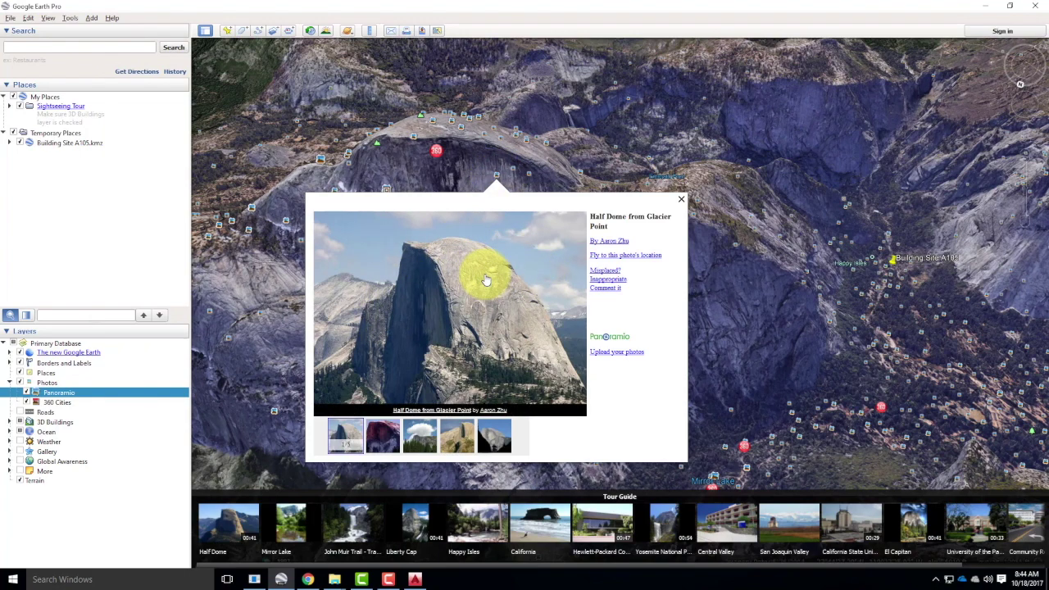
{"action": "left_click", "coordinate": [681, 199]}
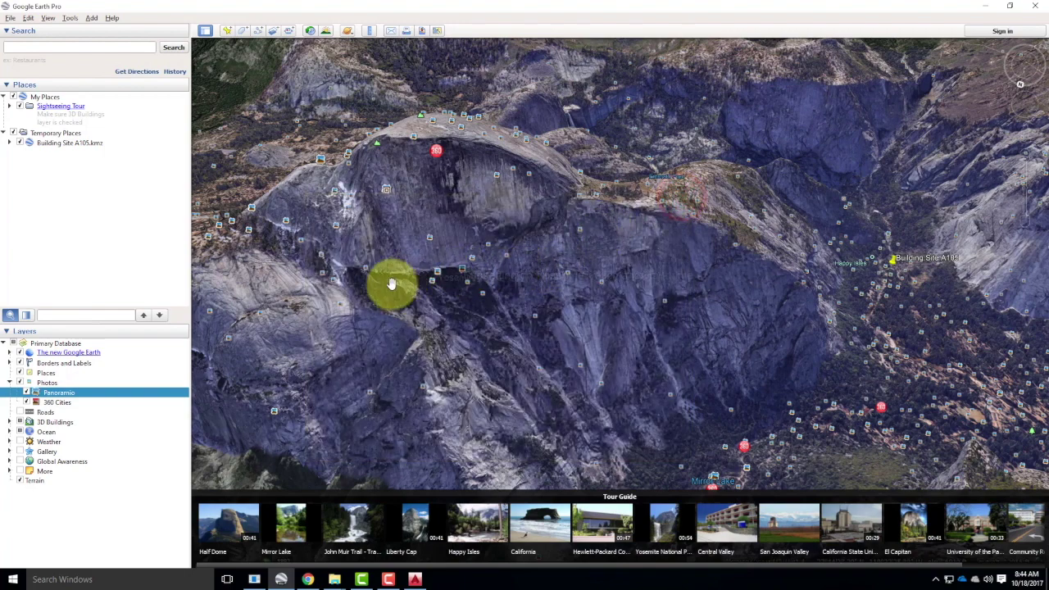
{"action": "scroll", "coordinate": [392, 283], "scroll_direction": "down", "scroll_amount": 2}
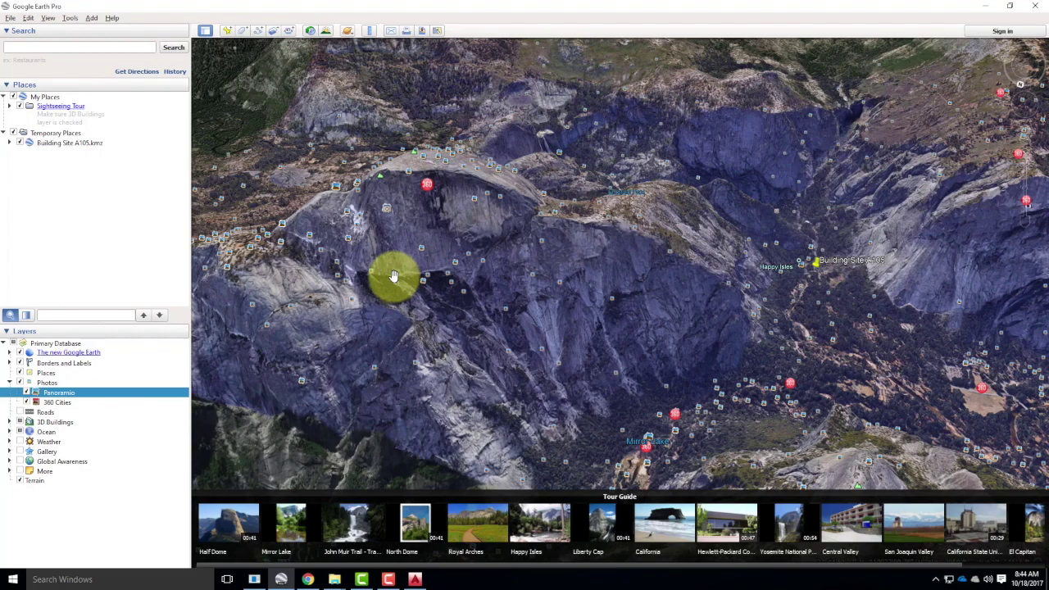
- Examine the Building Site A105 placemark up close, including the valley floor and Happy Isles around it
{"action": "middle_click_drag", "start_coordinate": [756, 346], "coordinate": [791, 274]}
{"action": "scroll", "coordinate": [791, 275], "scroll_direction": "up", "scroll_amount": 3}
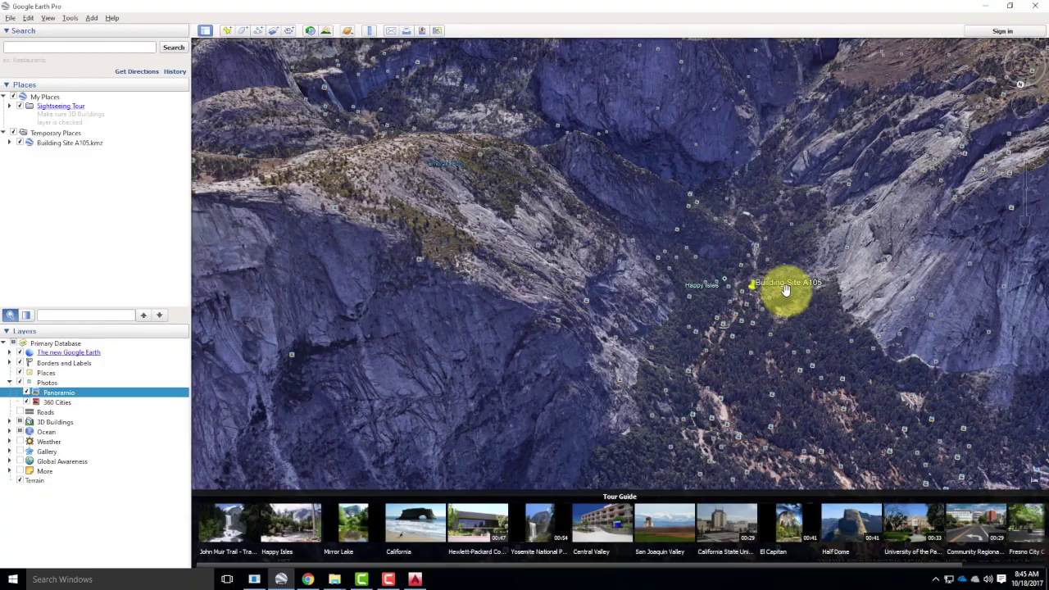
{"action": "middle_click_drag", "start_coordinate": [656, 280], "coordinate": [381, 296]}
{"action": "scroll", "coordinate": [647, 293], "scroll_direction": "up", "scroll_amount": 5}
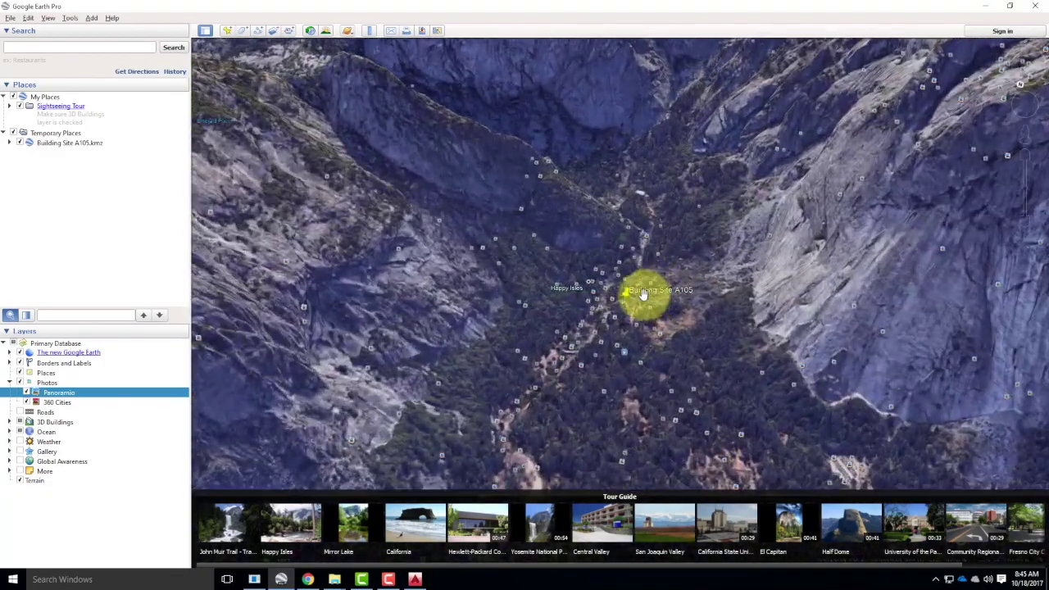
{"action": "scroll", "coordinate": [614, 304], "scroll_direction": "up", "scroll_amount": 5}
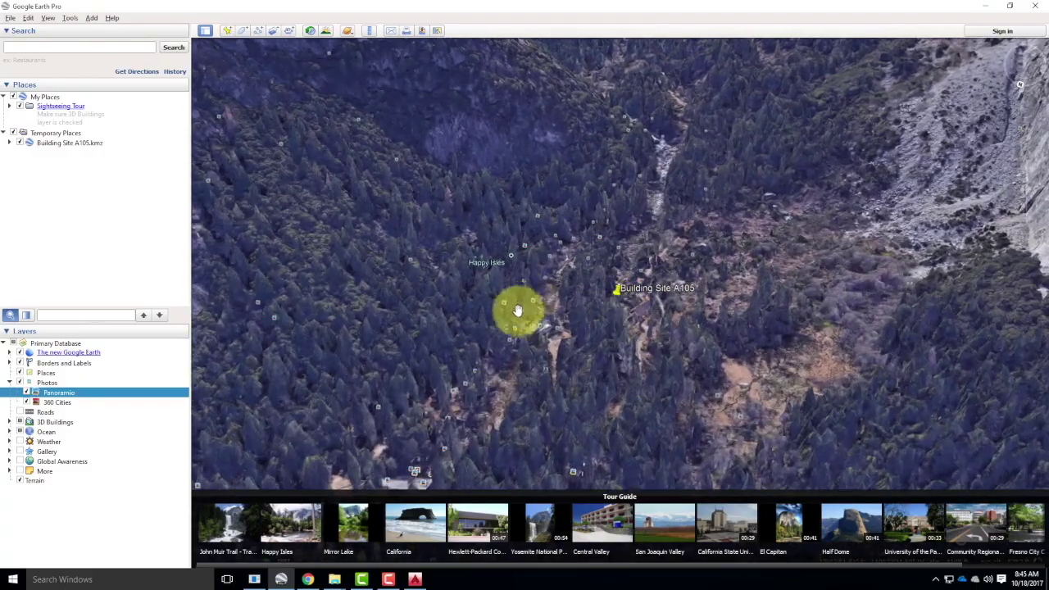
{"action": "mouse_move", "coordinate": [506, 311]}
{"action": "middle_mouse_down"}
{"action": "mouse_move", "coordinate": [485, 331]}
{"action": "mouse_move", "coordinate": [465, 304]}
{"action": "mouse_move", "coordinate": [485, 302]}
{"action": "middle_mouse_up"}
{"action": "scroll", "coordinate": [485, 303], "scroll_direction": "up", "scroll_amount": 5}
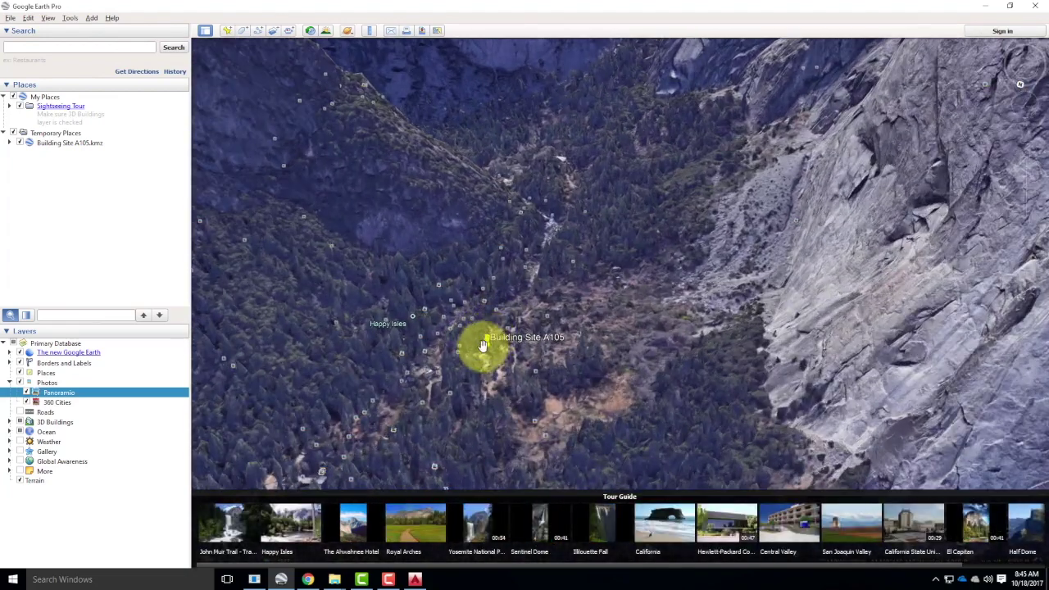
- Turn the view toward north to examine the cliffs across the valley, and look along the valley floor
{"action": "left_click_drag", "start_coordinate": [1021, 88], "coordinate": [1027, 62]}
{"action": "left_click_drag", "start_coordinate": [719, 212], "coordinate": [720, 217]}
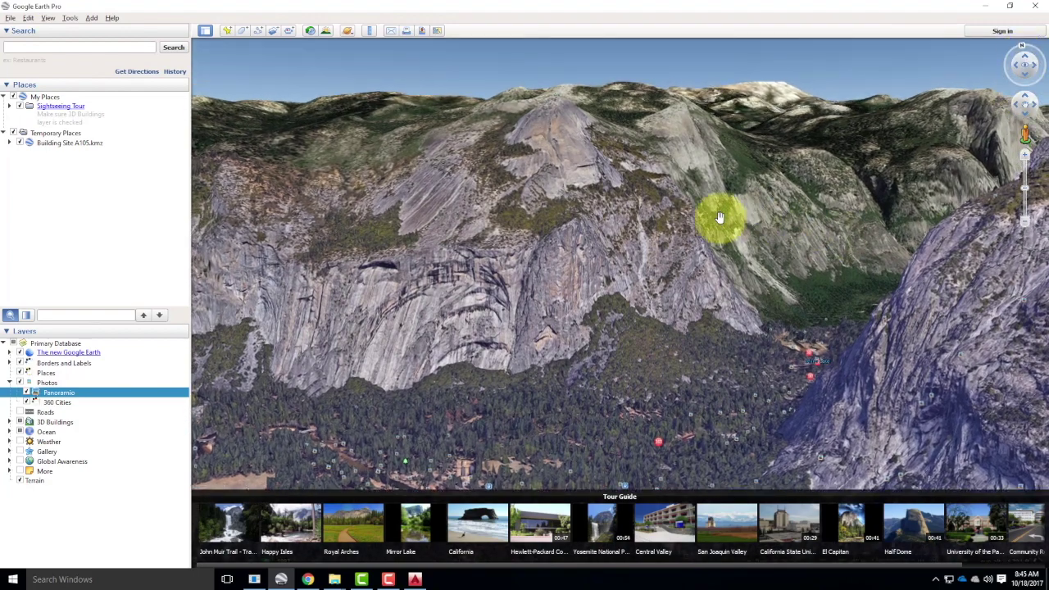
{"action": "left_click_drag", "start_coordinate": [572, 228], "coordinate": [703, 291]}
{"action": "left_click_drag", "start_coordinate": [1018, 62], "coordinate": [1037, 37]}
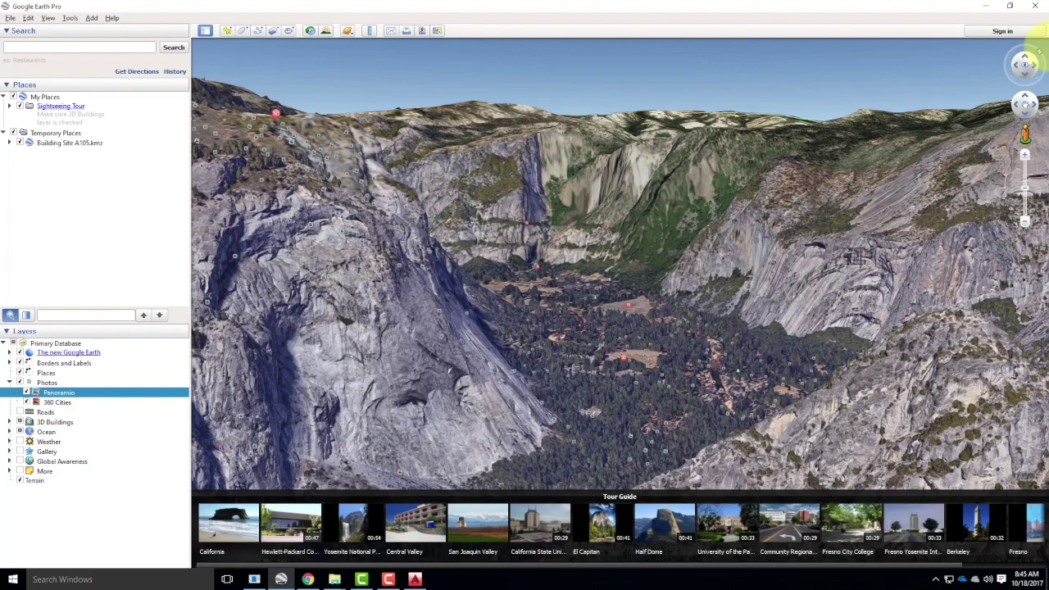
- Look around the valley and back to Building Site A105 from the opposite direction, and turn the view to north again
{"action": "mouse_move", "coordinate": [1047, 50]}
{"action": "left_mouse_down"}
{"action": "mouse_move", "coordinate": [1034, 43]}
{"action": "mouse_move", "coordinate": [1022, 65]}
{"action": "mouse_move", "coordinate": [817, 72]}
{"action": "mouse_move", "coordinate": [1024, 106]}
{"action": "mouse_move", "coordinate": [1042, 131]}
{"action": "mouse_move", "coordinate": [945, 140]}
{"action": "mouse_move", "coordinate": [992, 182]}
{"action": "mouse_move", "coordinate": [751, 194]}
{"action": "mouse_move", "coordinate": [698, 227]}
{"action": "mouse_move", "coordinate": [836, 257]}
{"action": "mouse_move", "coordinate": [600, 186]}
{"action": "left_mouse_up"}
{"action": "mouse_move", "coordinate": [791, 208]}
{"action": "left_mouse_down"}
{"action": "mouse_move", "coordinate": [921, 218]}
{"action": "mouse_move", "coordinate": [784, 276]}
{"action": "mouse_move", "coordinate": [803, 260]}
{"action": "mouse_move", "coordinate": [802, 359]}
{"action": "left_mouse_up"}
{"action": "mouse_move", "coordinate": [765, 394]}
{"action": "left_mouse_down"}
{"action": "mouse_move", "coordinate": [689, 352]}
{"action": "mouse_move", "coordinate": [647, 152]}
{"action": "mouse_move", "coordinate": [612, 175]}
{"action": "mouse_move", "coordinate": [603, 162]}
{"action": "mouse_move", "coordinate": [577, 316]}
{"action": "left_mouse_up"}
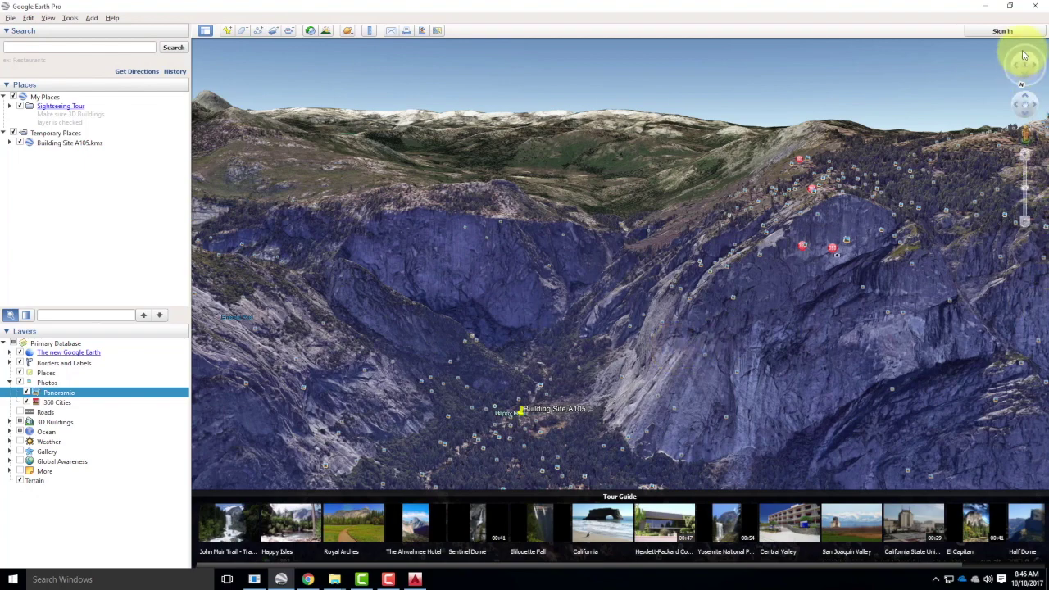
{"action": "left_click", "coordinate": [1022, 86]}
{"action": "left_click_drag", "start_coordinate": [1022, 87], "coordinate": [1026, 46]}
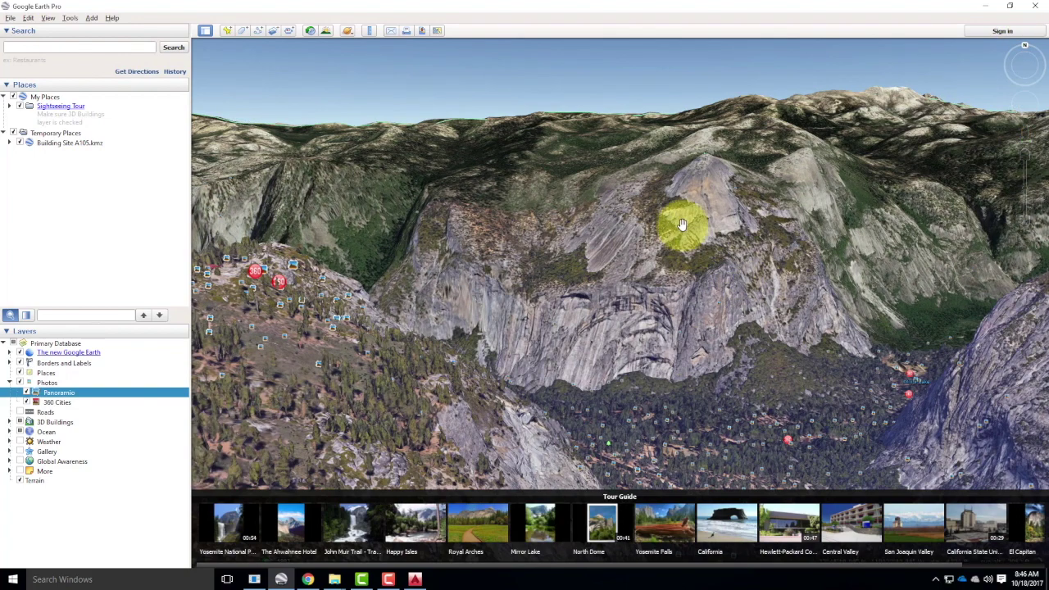
- Switch to AutoCAD to examine the contour lines of the Topography - A105 drawing, and return to Google Earth
{"action": "left_click", "coordinate": [415, 578]}
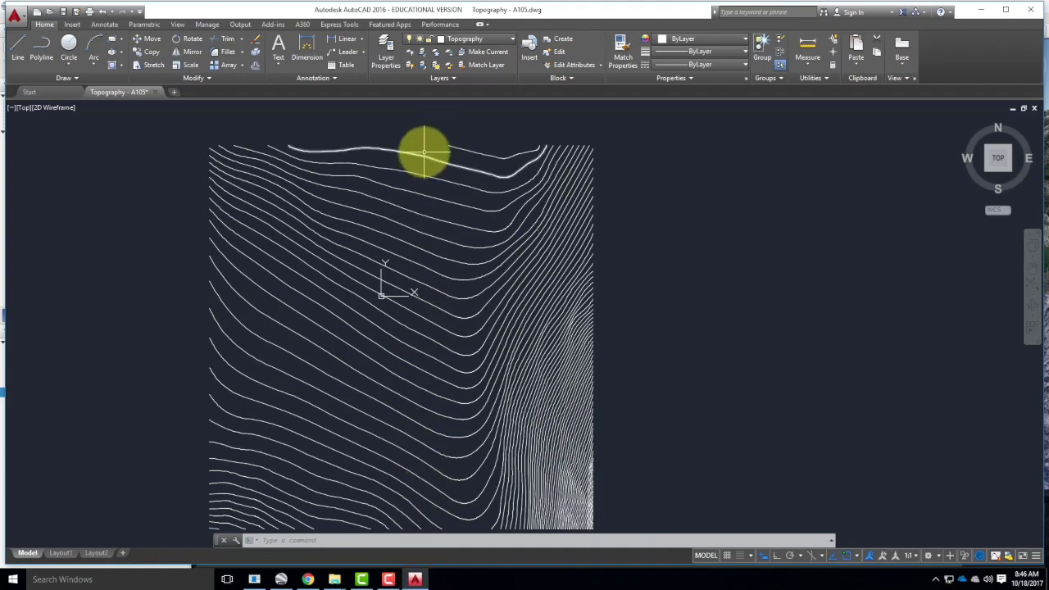
{"action": "left_click", "coordinate": [981, 14]}
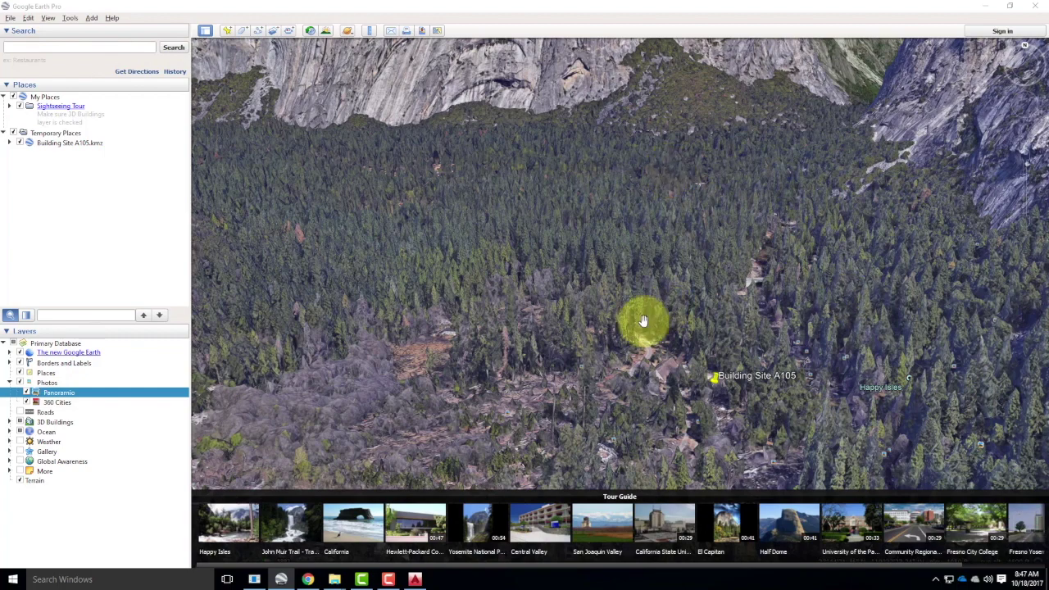
- Examine the wooded terrain around Building Site A105 from several distances with the view facing north
{"action": "scroll", "coordinate": [527, 378], "scroll_direction": "down", "scroll_amount": 5}
{"action": "scroll", "coordinate": [504, 377], "scroll_direction": "down", "scroll_amount": 3}
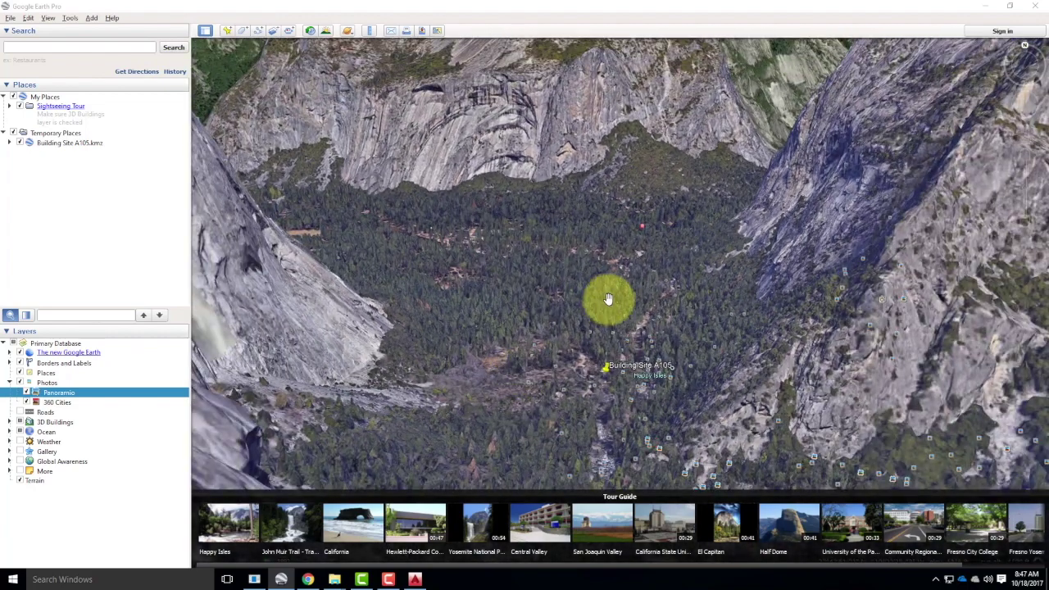
{"action": "scroll", "coordinate": [609, 300], "scroll_direction": "down", "scroll_amount": 3}
{"action": "scroll", "coordinate": [600, 273], "scroll_direction": "up", "scroll_amount": 3}
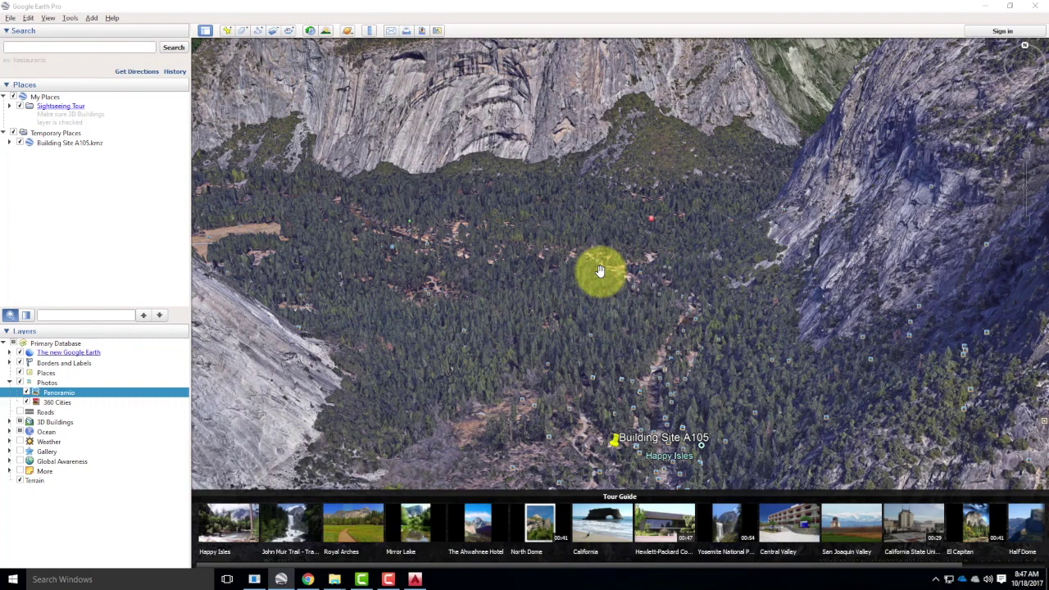
{"action": "scroll", "coordinate": [600, 271], "scroll_direction": "up", "scroll_amount": 2}
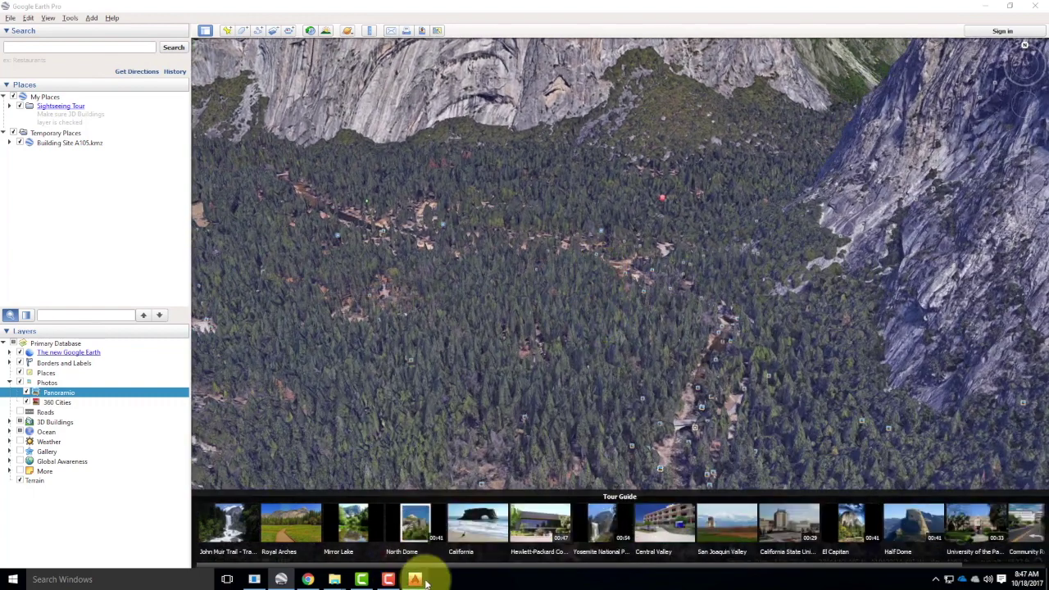
{"action": "left_click", "coordinate": [390, 580]}
{"action": "left_click", "coordinate": [980, 525]}
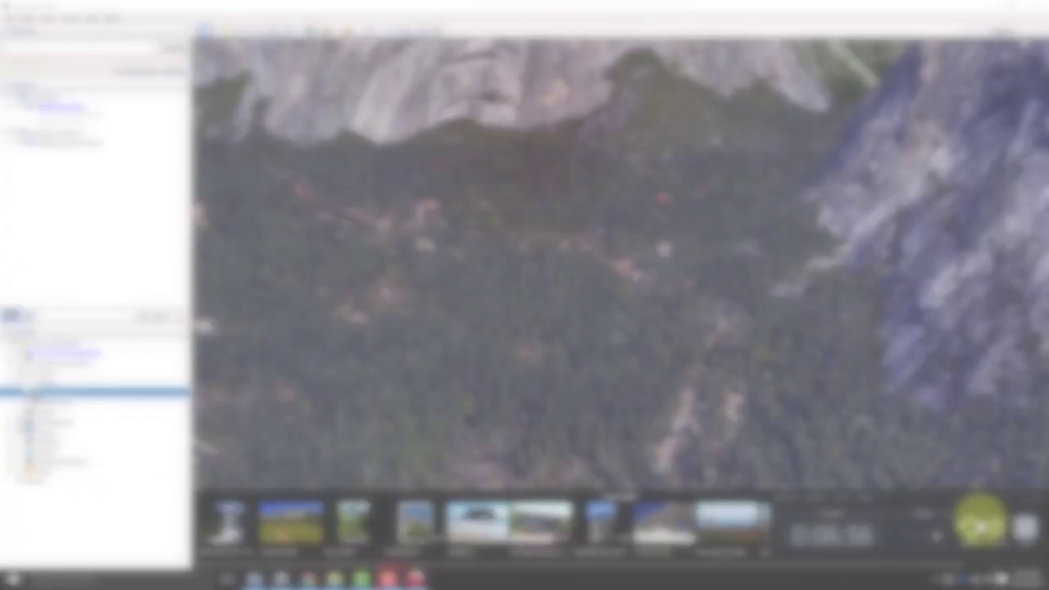